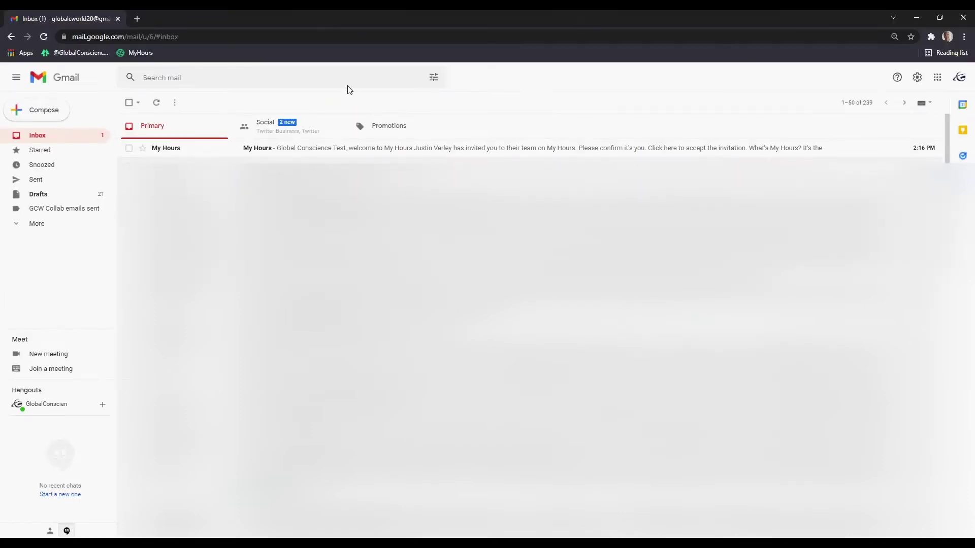
# - Search the mailbox for "My Hours", open the team invitation e-mail and accept the invitation
pyautogui.click(277, 82)
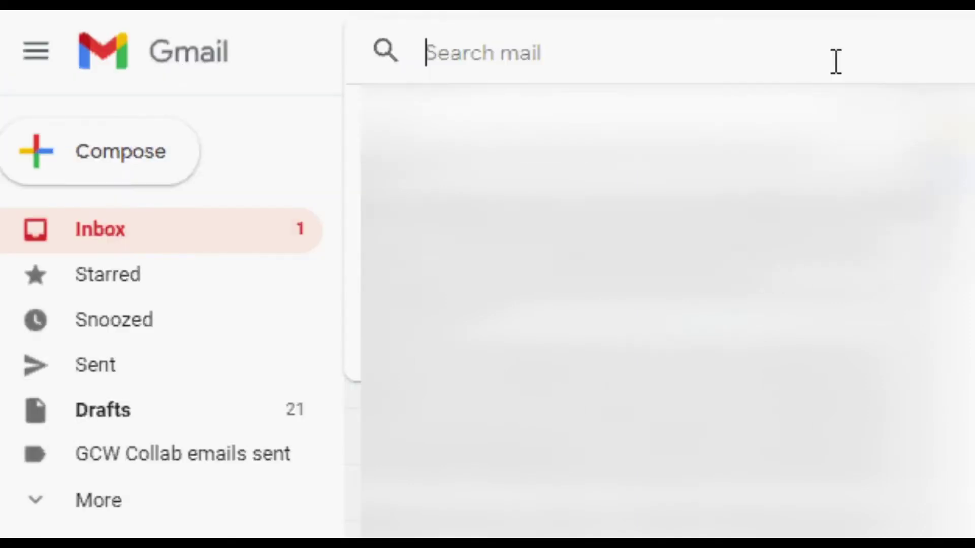
pyautogui.write('My Hours')
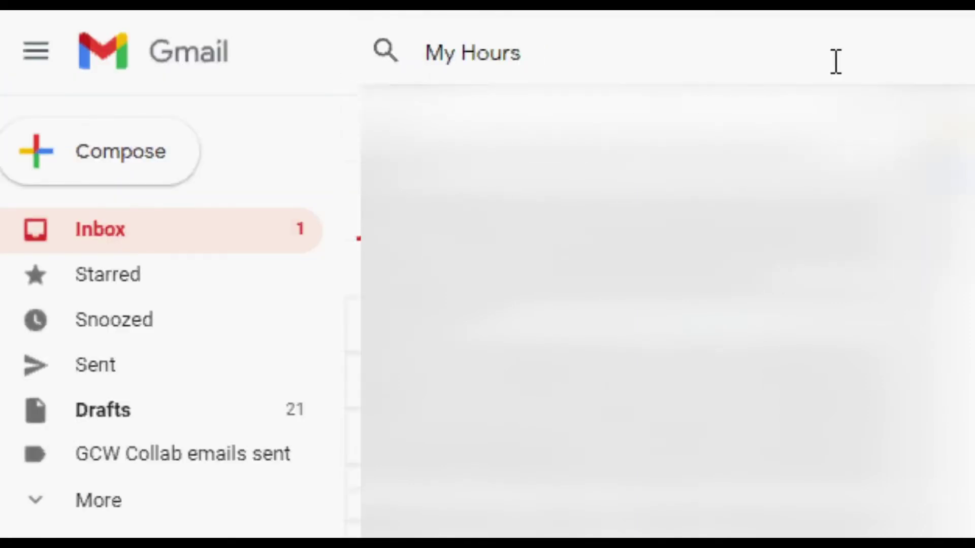
pyautogui.press('Return')
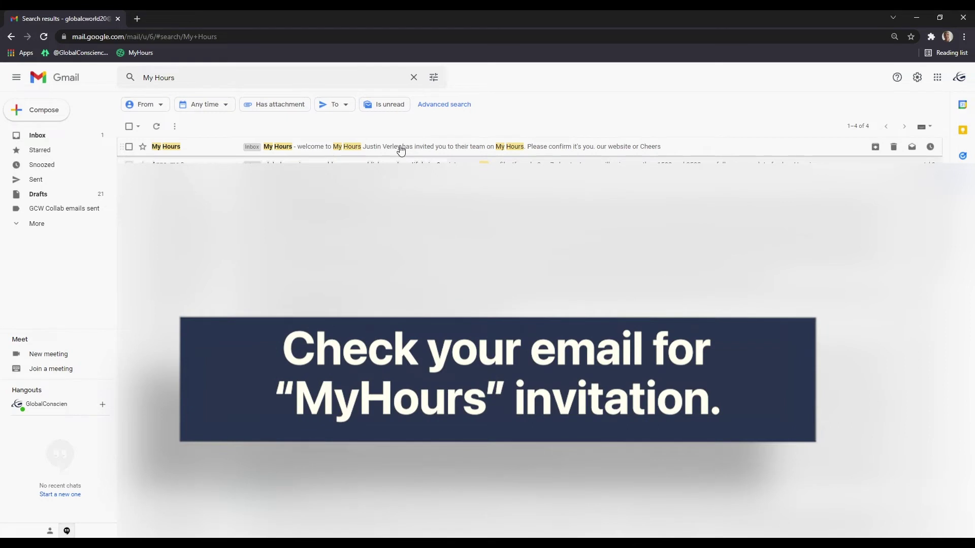
pyautogui.click(400, 149)
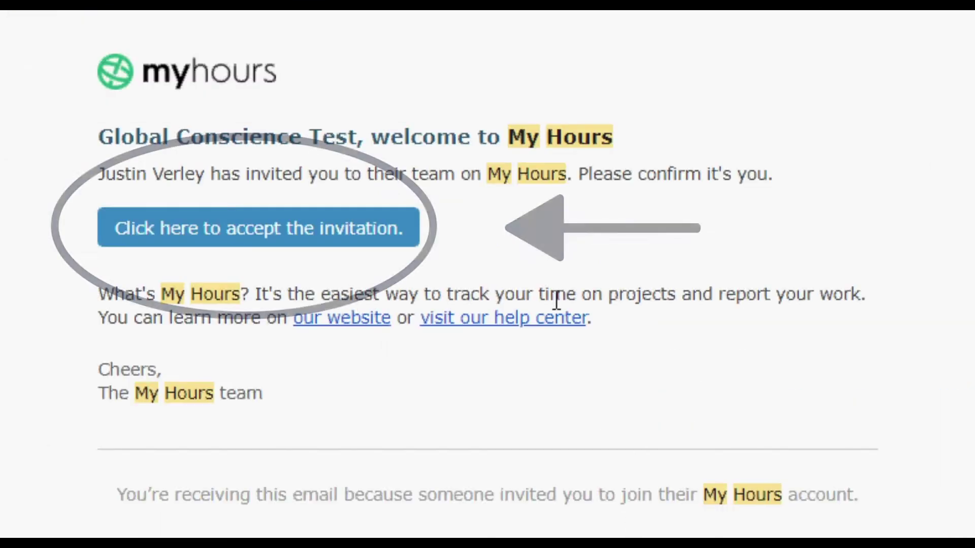
pyautogui.click(408, 238)
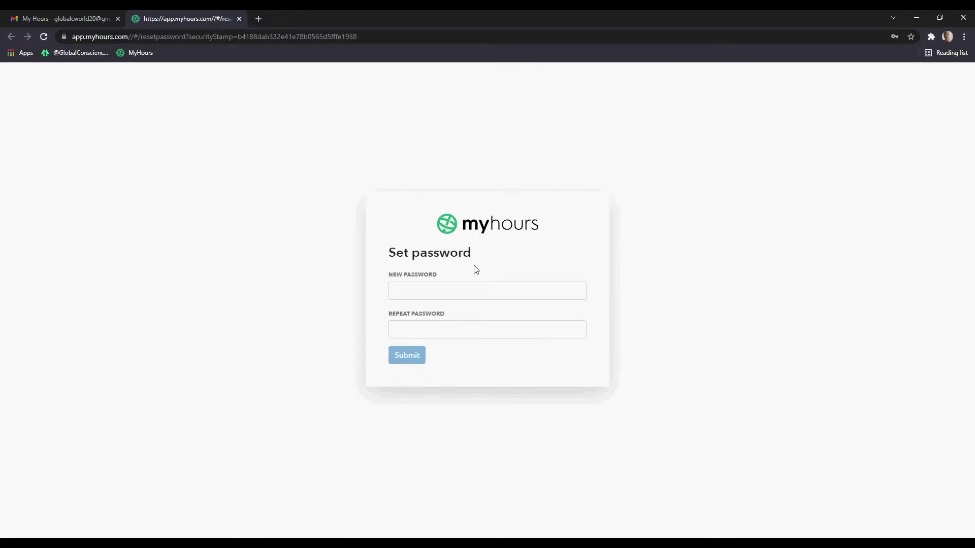
pyautogui.click(446, 289)
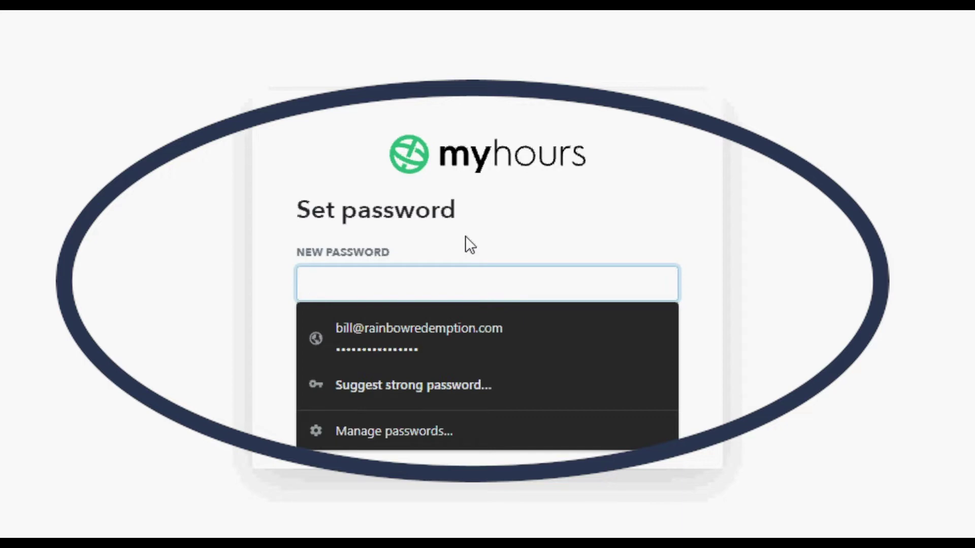
pyautogui.click(447, 386)
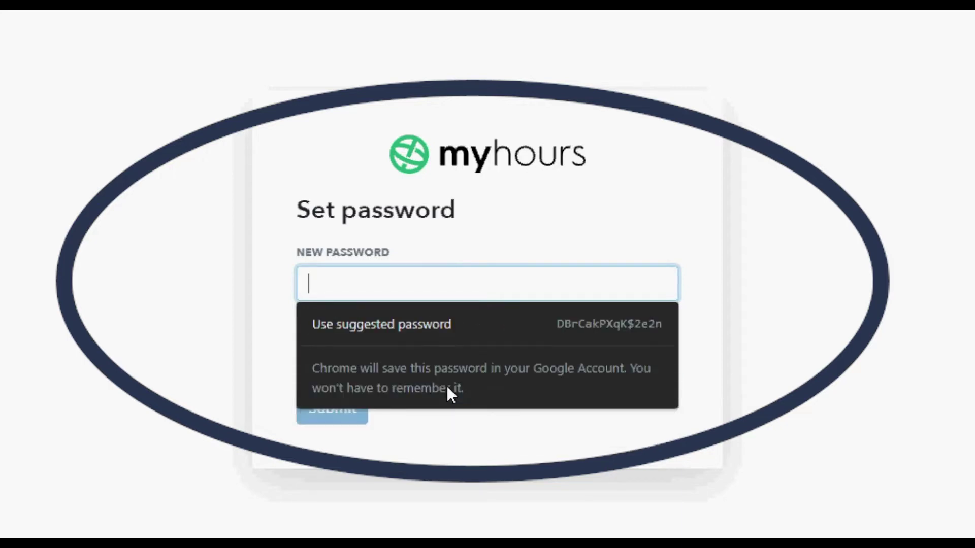
pyautogui.click(595, 321)
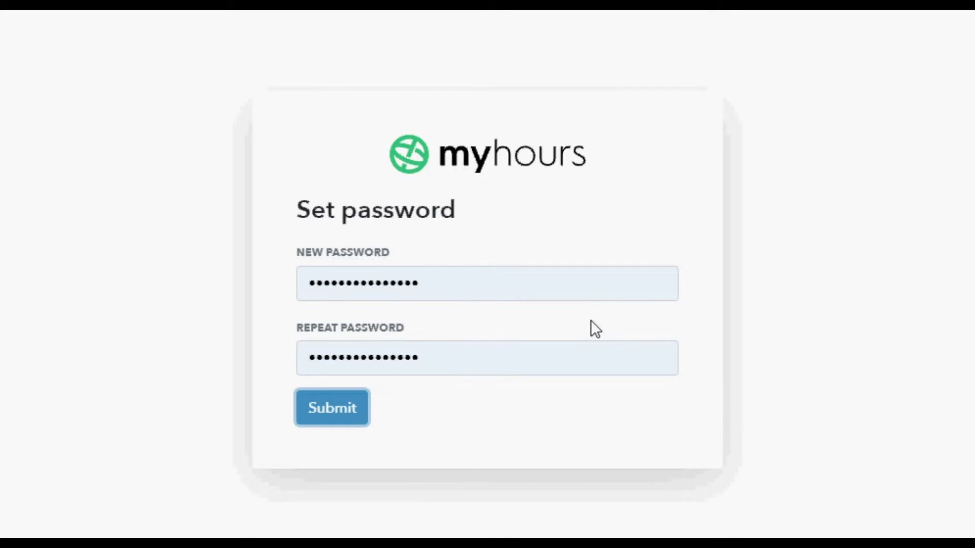
pyautogui.click(468, 287)
pyautogui.hotkey('ctrl', 'a')
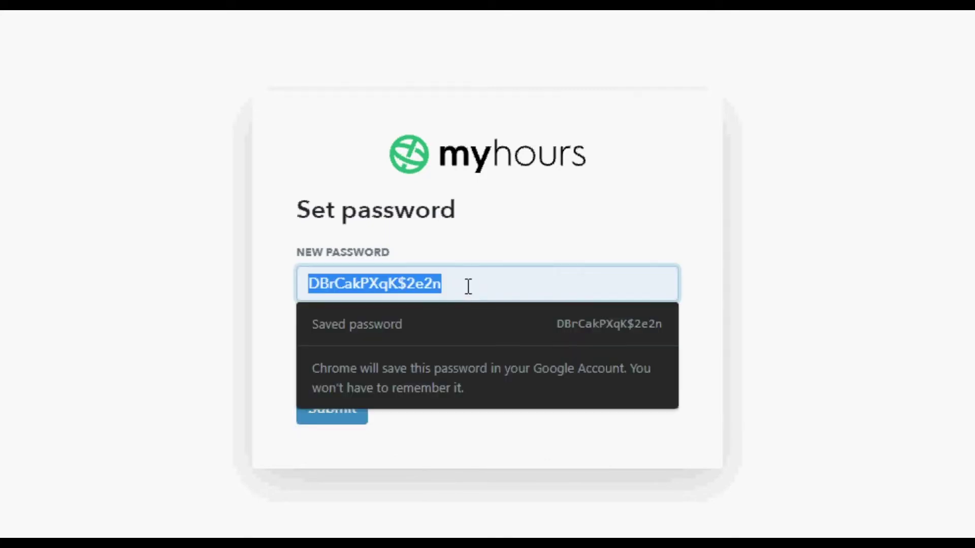
pyautogui.press('BackSpace')
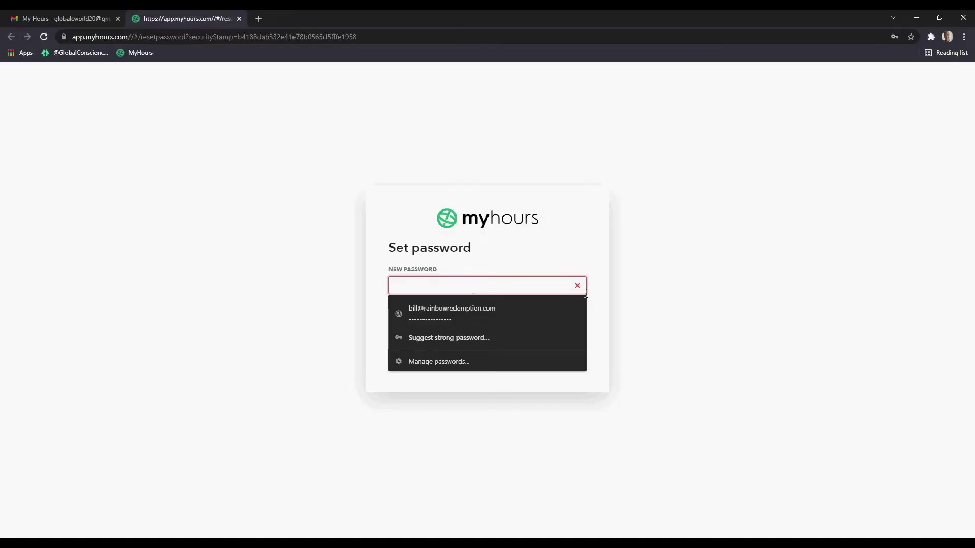
pyautogui.click(594, 299)
pyautogui.click(507, 335)
# - Enter the new account password in both password fields, submit it and sign in to the account
pyautogui.click(465, 284)
pyautogui.write('•••••••')
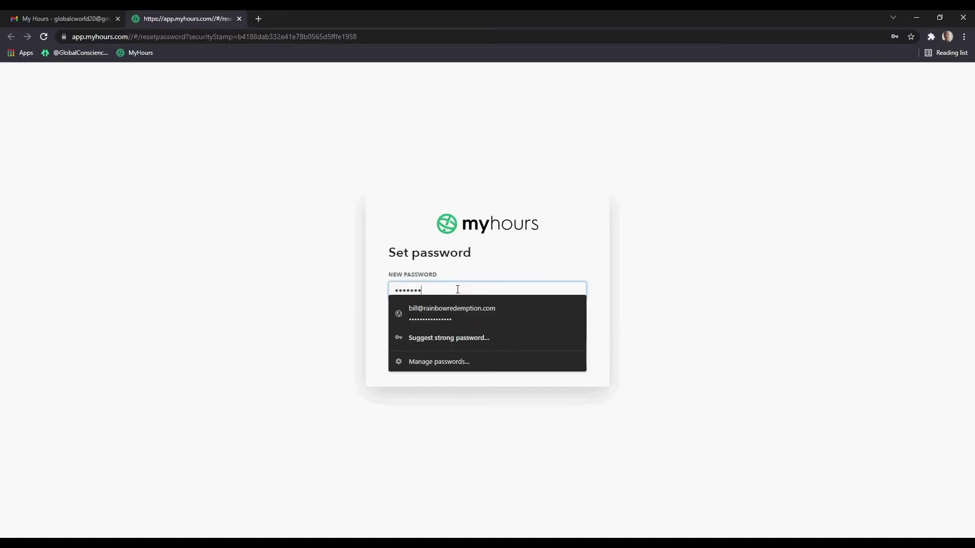
pyautogui.write('••••')
pyautogui.press('Tab')
pyautogui.write('•••••••••••')
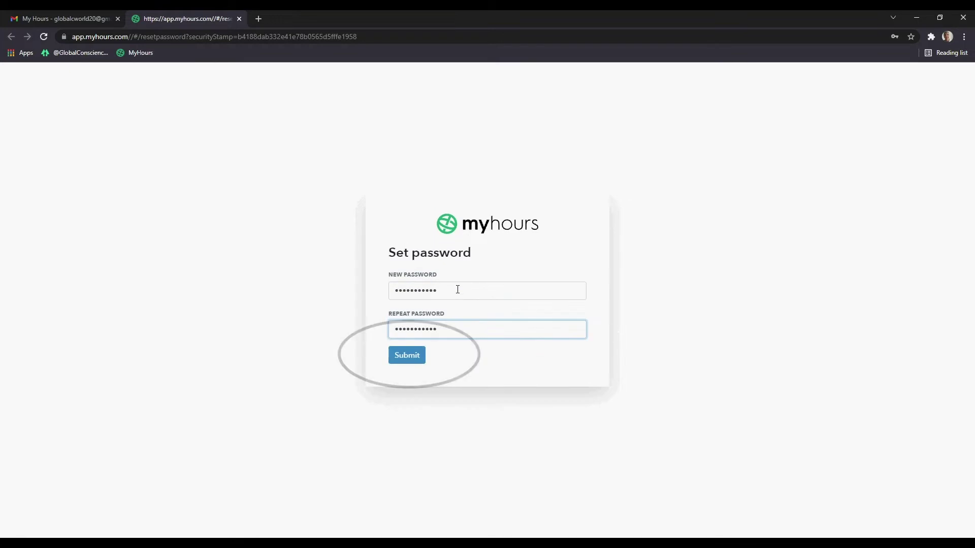
pyautogui.click(414, 357)
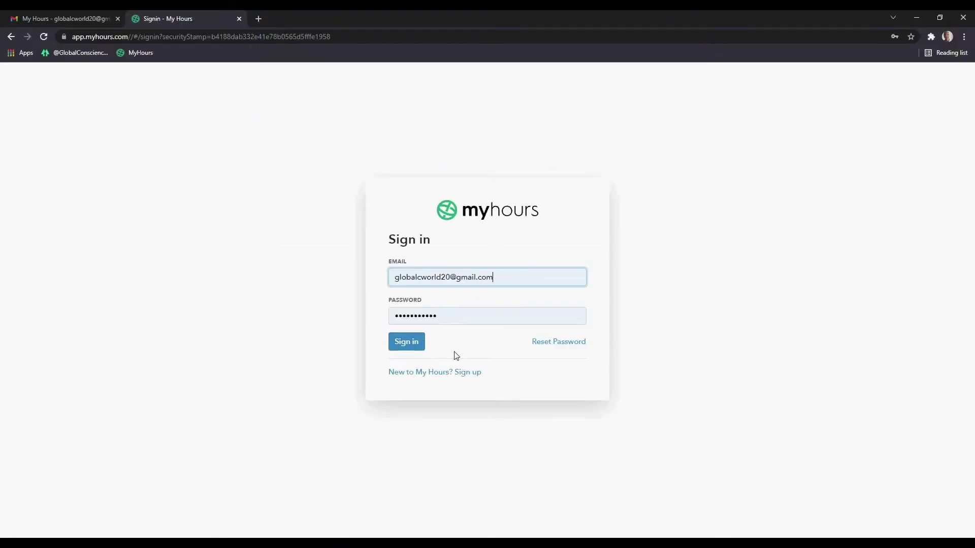
pyautogui.click(409, 348)
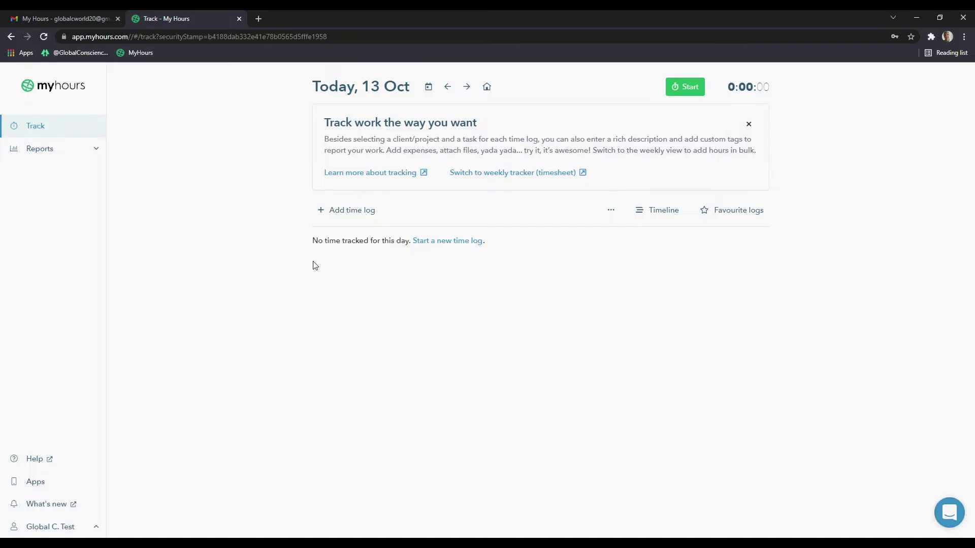
# - View the Reports dashboard and its sections, and return to the Track page
pyautogui.click(91, 153)
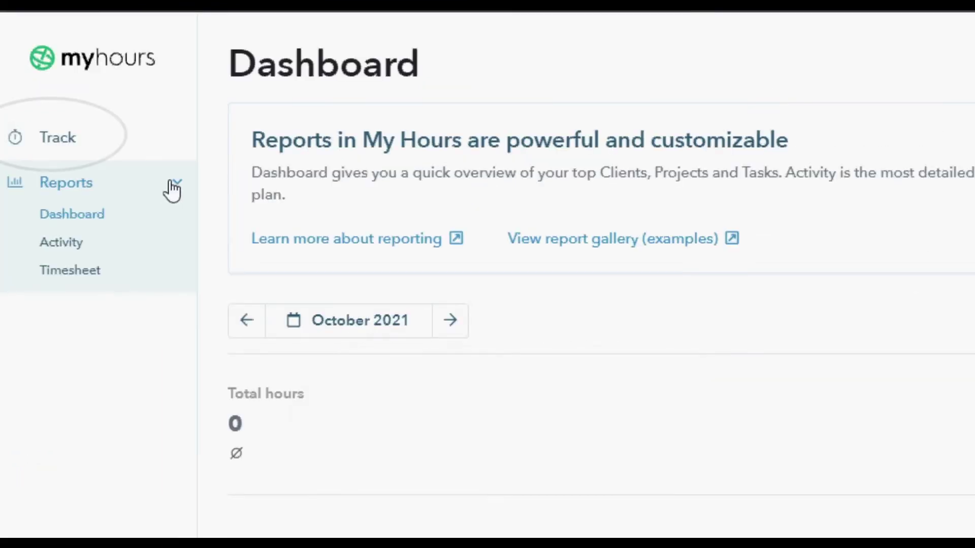
pyautogui.click(119, 143)
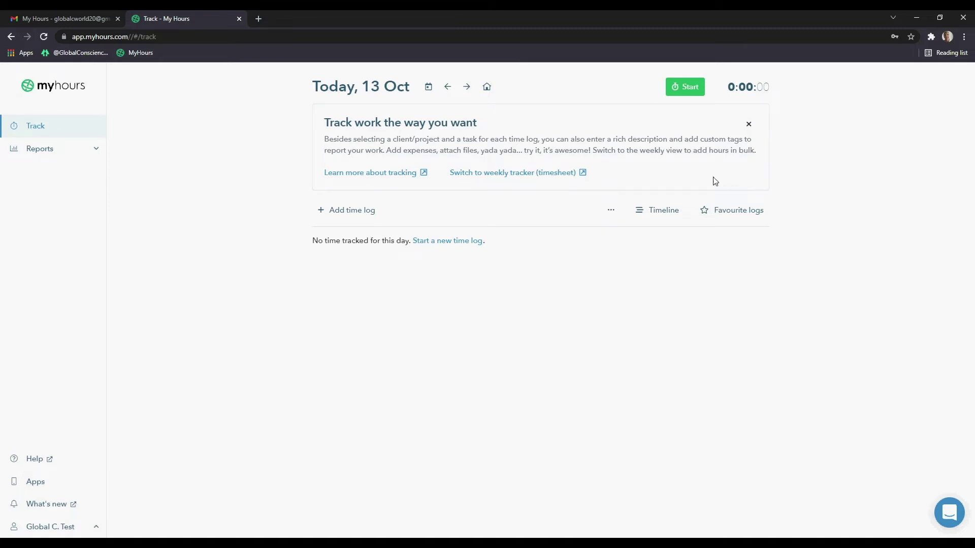
# - Start the timer for today and assign the running time log to the Volunteer Opportunities project
pyautogui.click(690, 90)
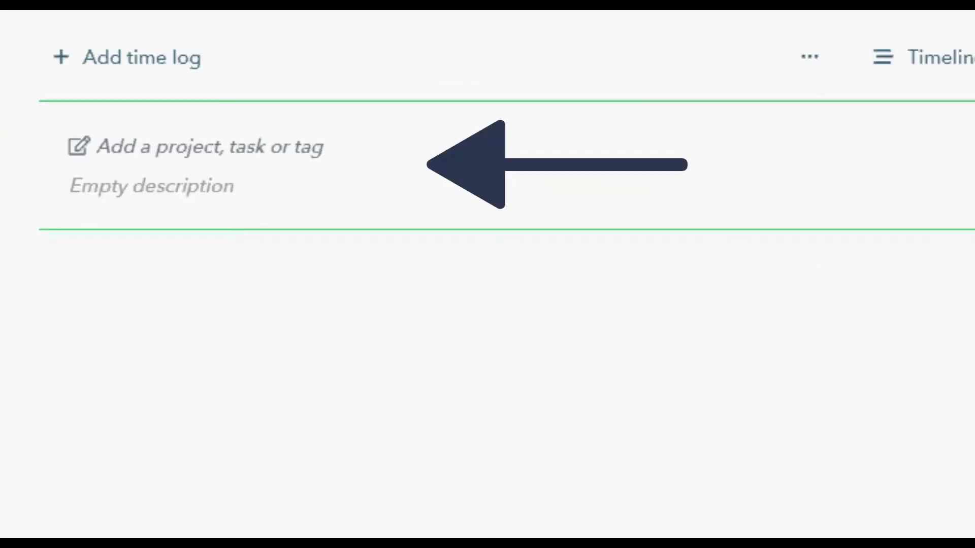
pyautogui.click(121, 153)
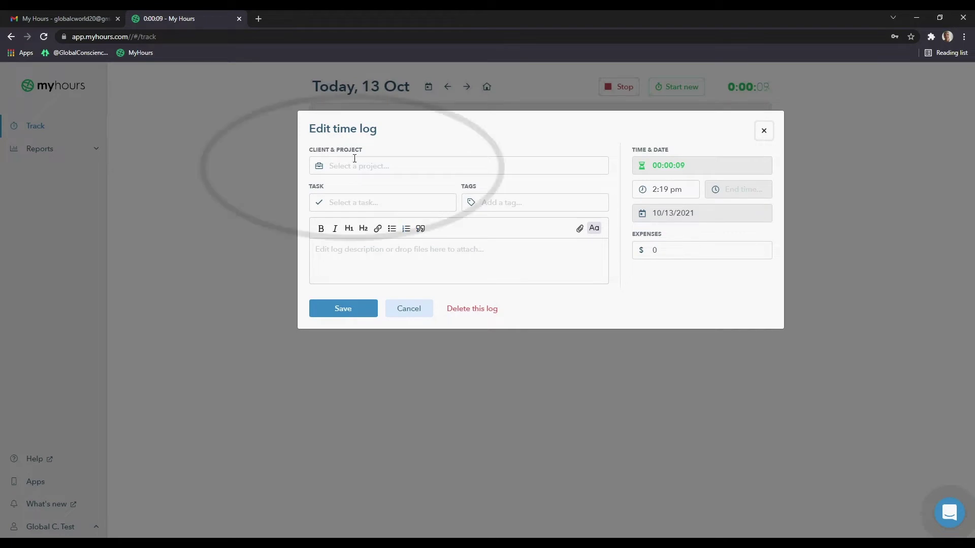
pyautogui.click(353, 158)
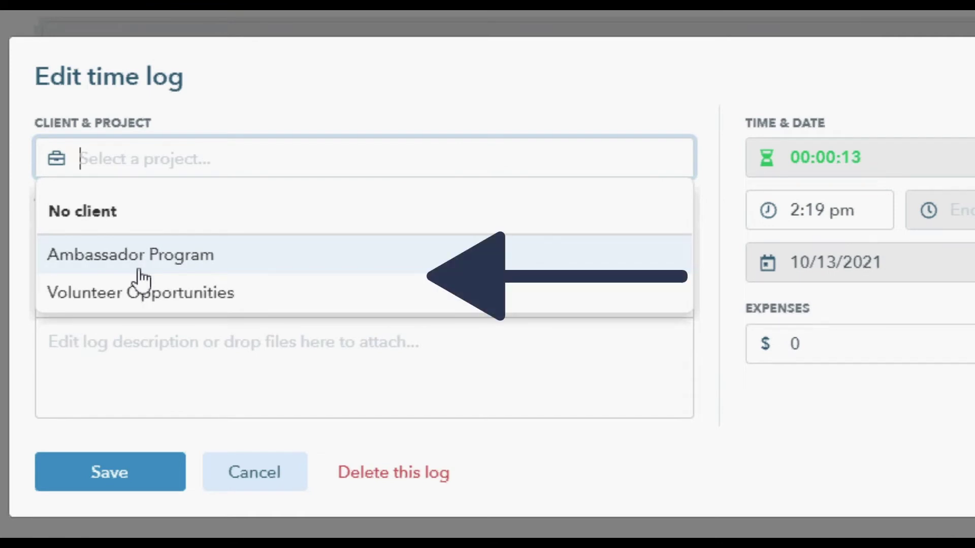
pyautogui.click(330, 299)
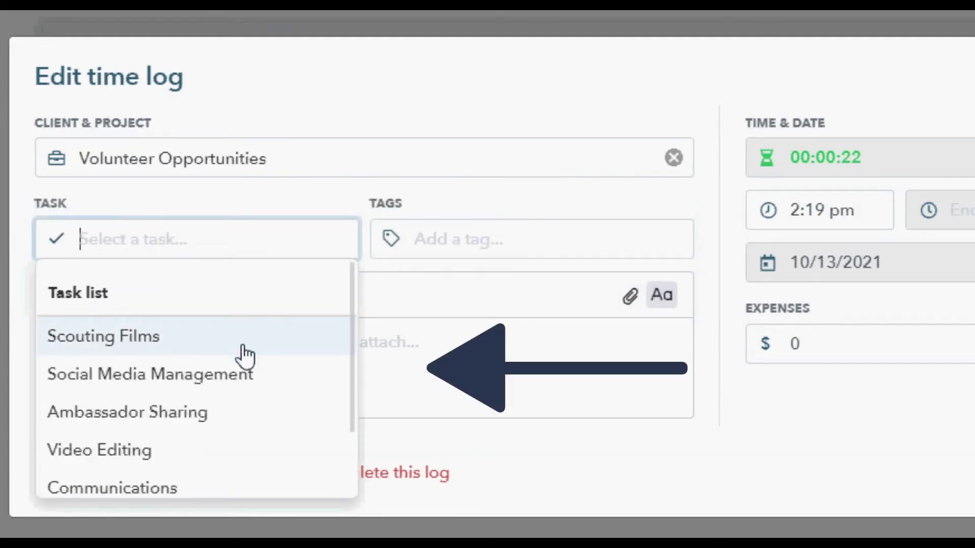
# - Set the running time log's task to Social Media Management, leave the description empty and save the log
pyautogui.scroll(-1, 244, 357)
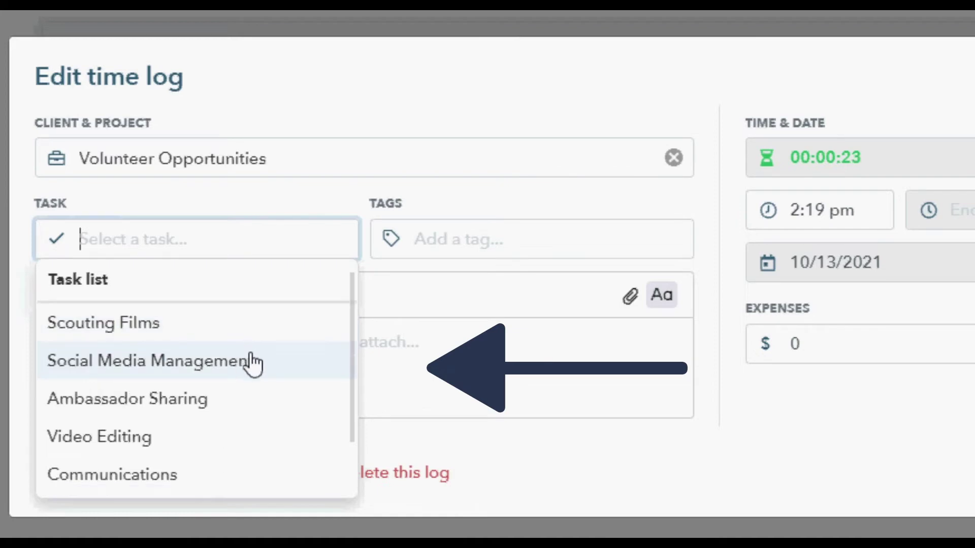
pyautogui.scroll(-1, 253, 364)
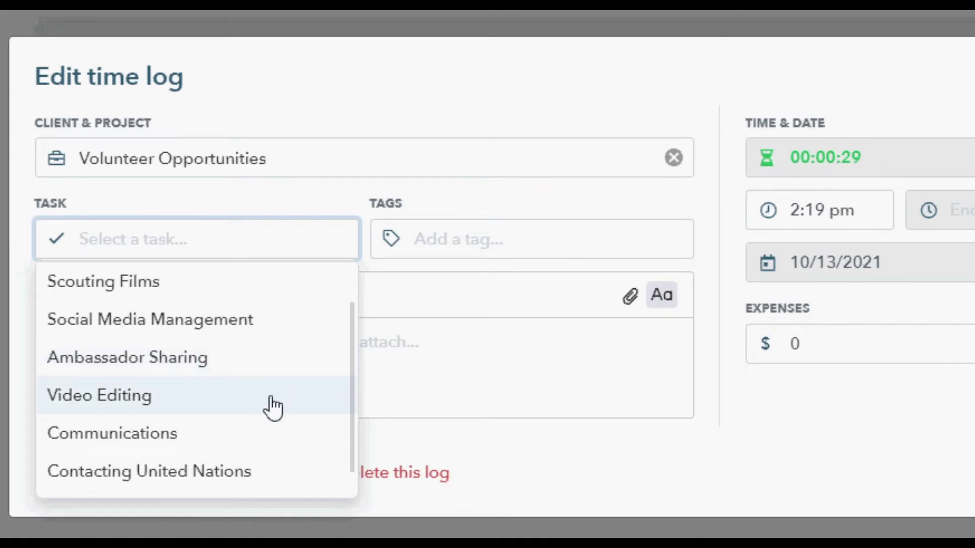
pyautogui.scroll(-1, 277, 410)
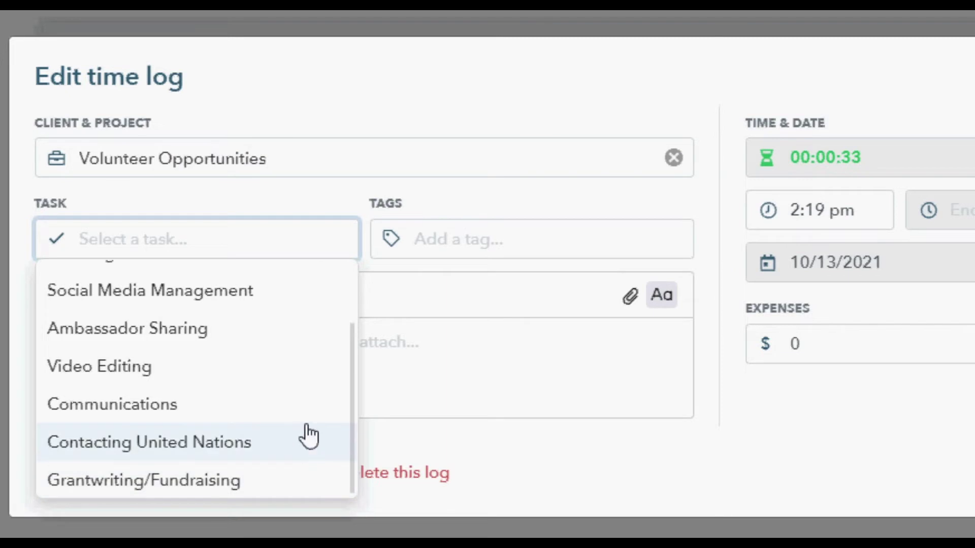
pyautogui.scroll(3, 312, 431)
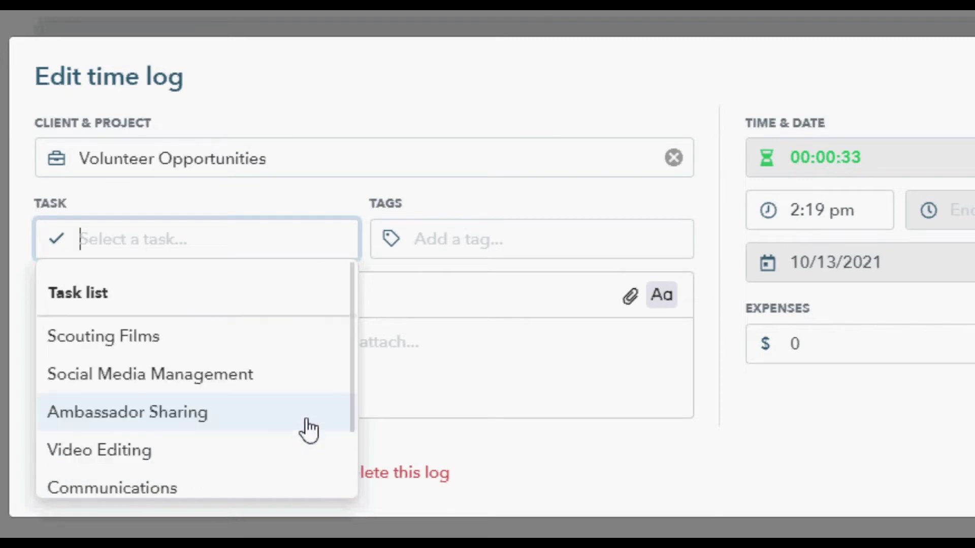
pyautogui.click(302, 374)
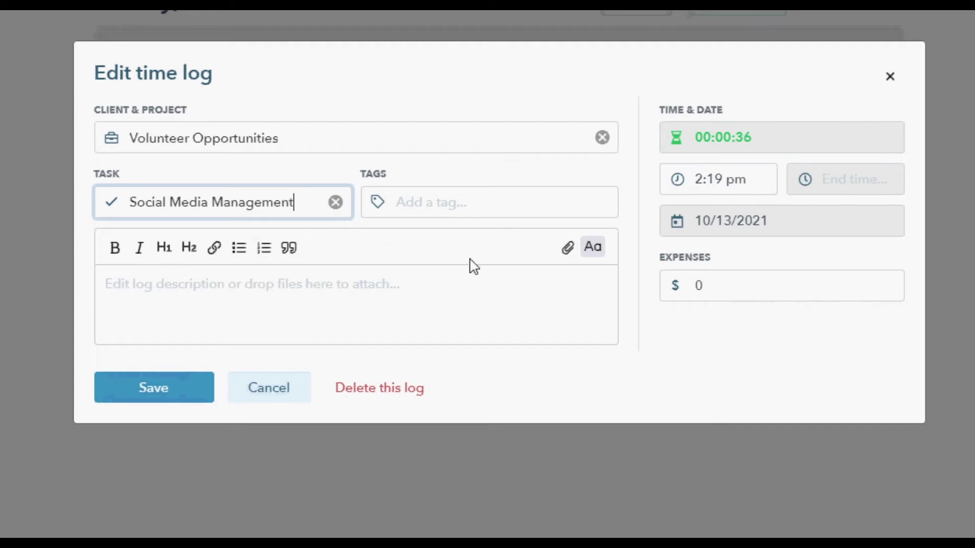
pyautogui.click(373, 307)
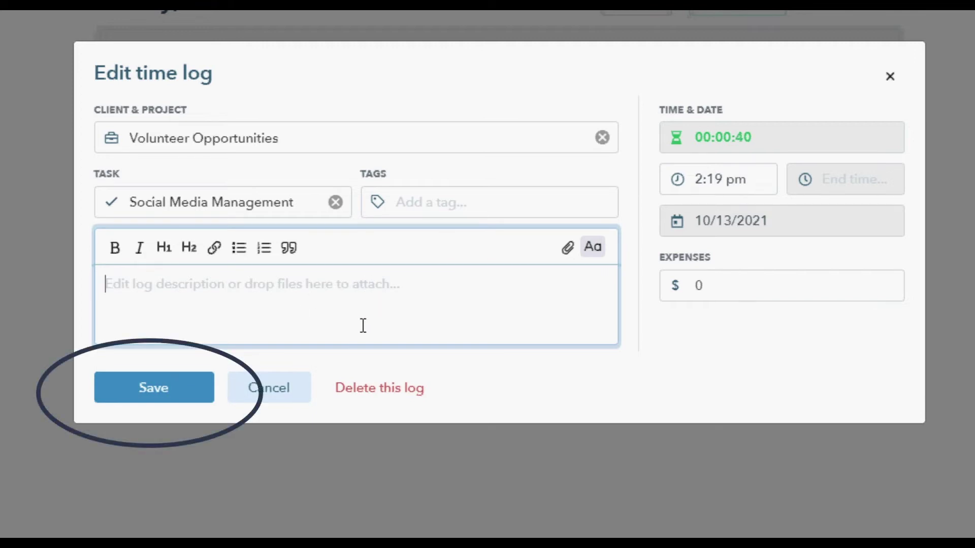
pyautogui.click(146, 401)
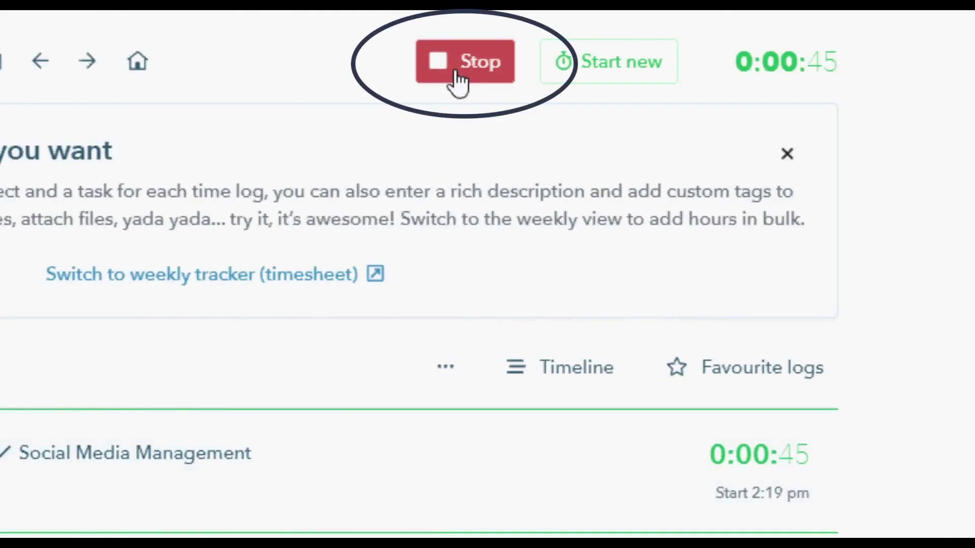
# - Stop the running timer and switch the tracking page to the weekly timesheet
pyautogui.click(459, 66)
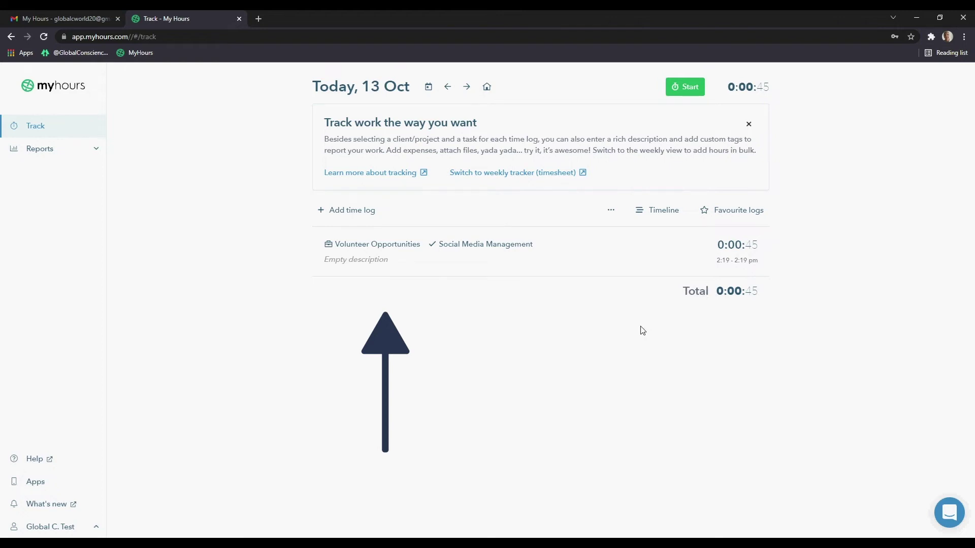
pyautogui.click(610, 215)
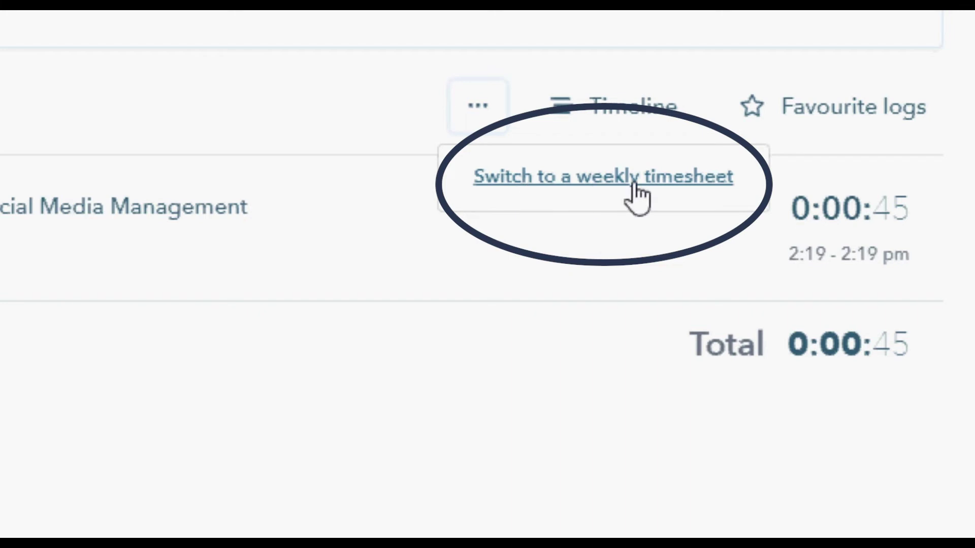
pyautogui.click(694, 197)
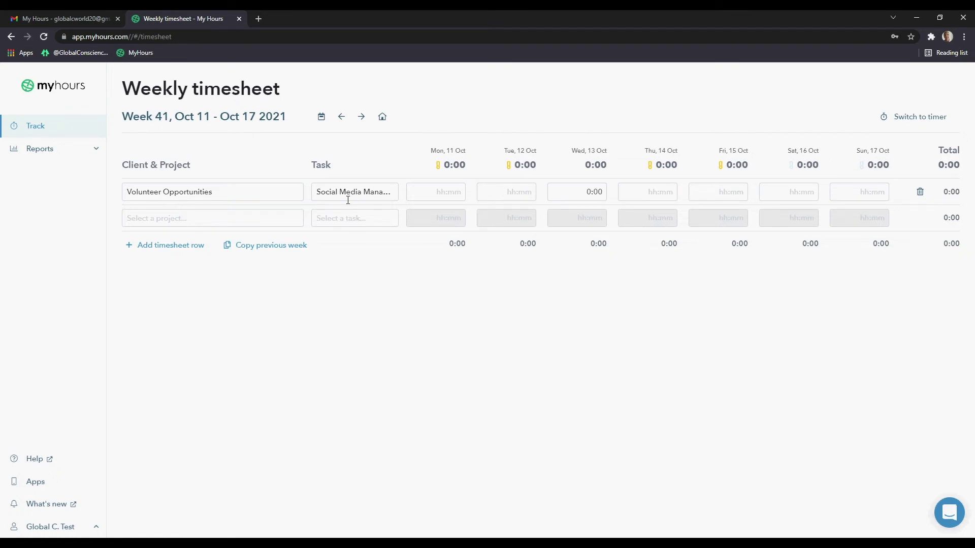
# - Select Volunteer Opportunities as project and Social Media Management as task in the first row of the weekly timesheet
pyautogui.click(235, 196)
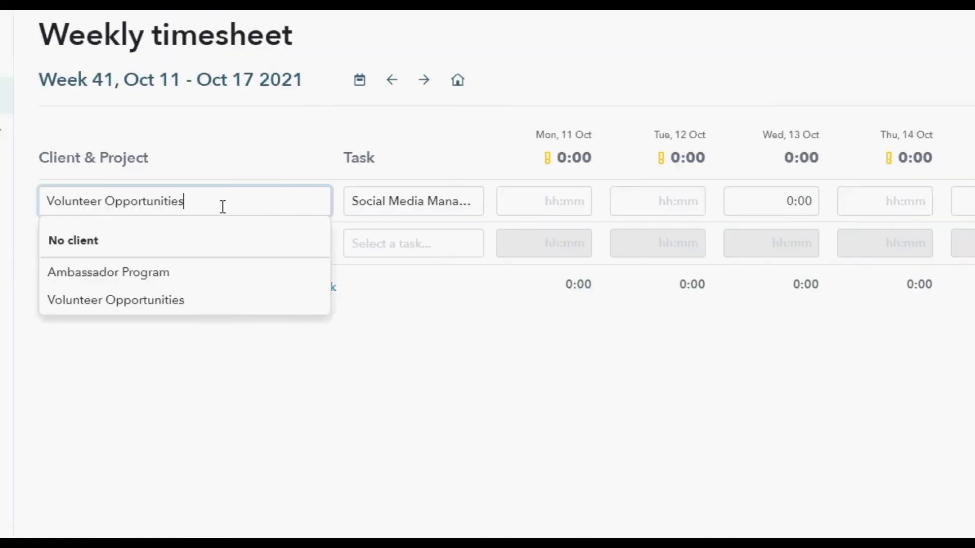
pyautogui.click(249, 305)
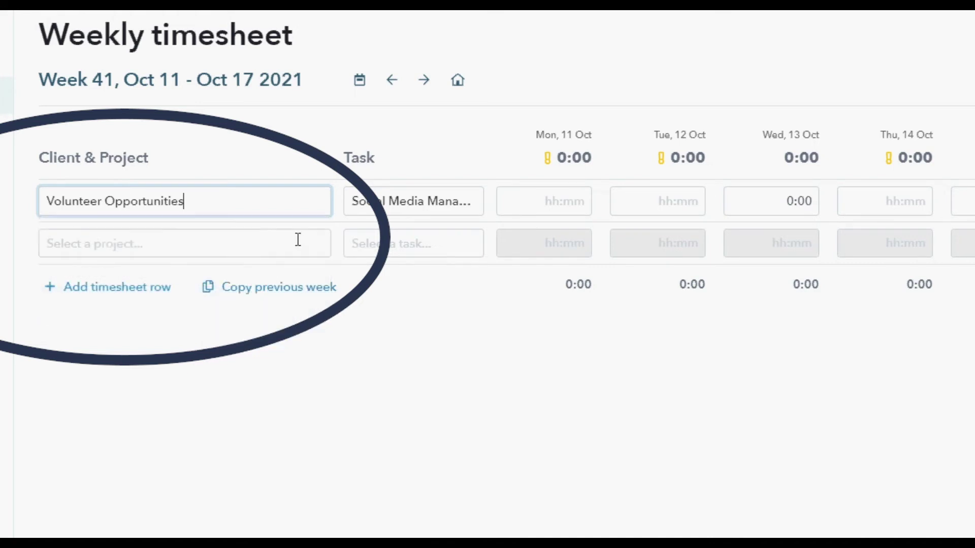
pyautogui.click(484, 200)
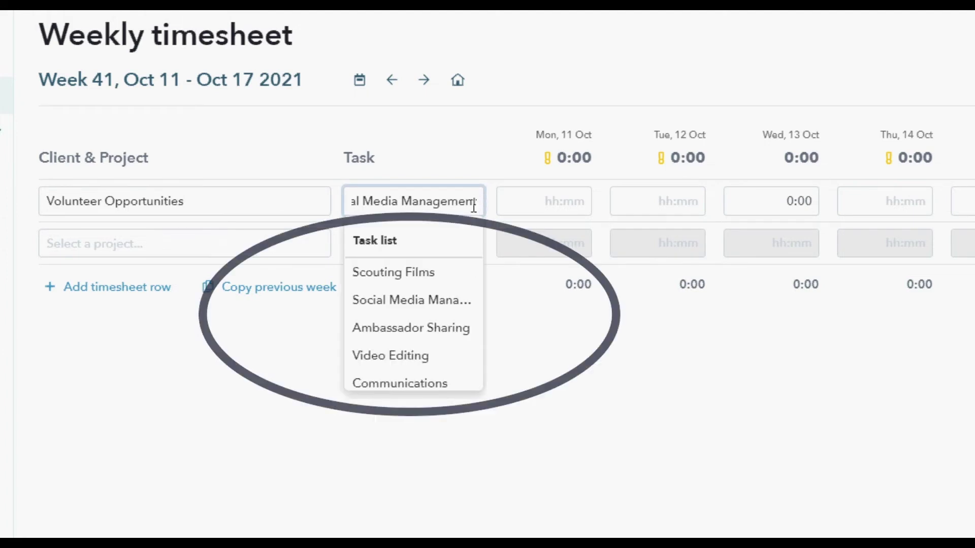
pyautogui.click(436, 303)
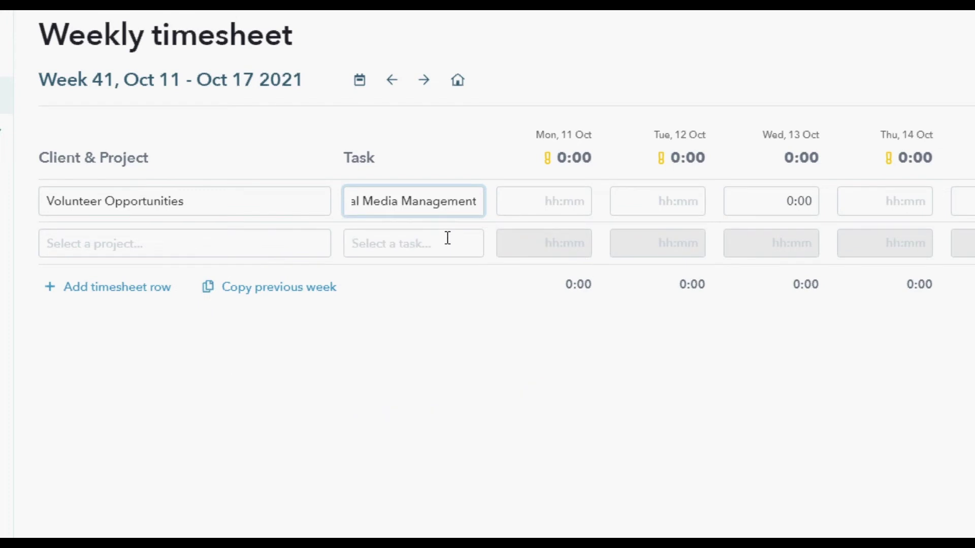
# - Select Ambassador Program as project and Ambassador Interaction as task in the second row of the weekly timesheet
pyautogui.click(447, 238)
pyautogui.click(298, 250)
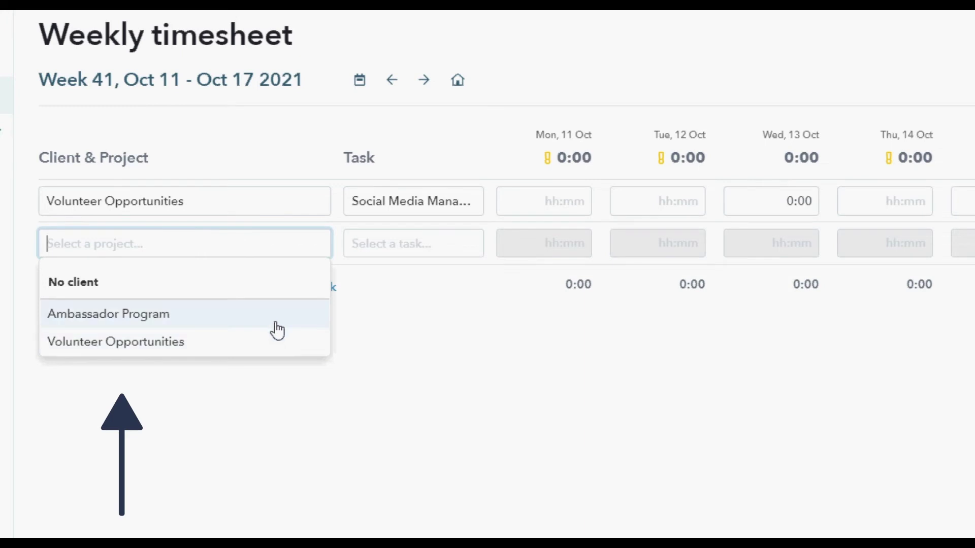
pyautogui.click(286, 317)
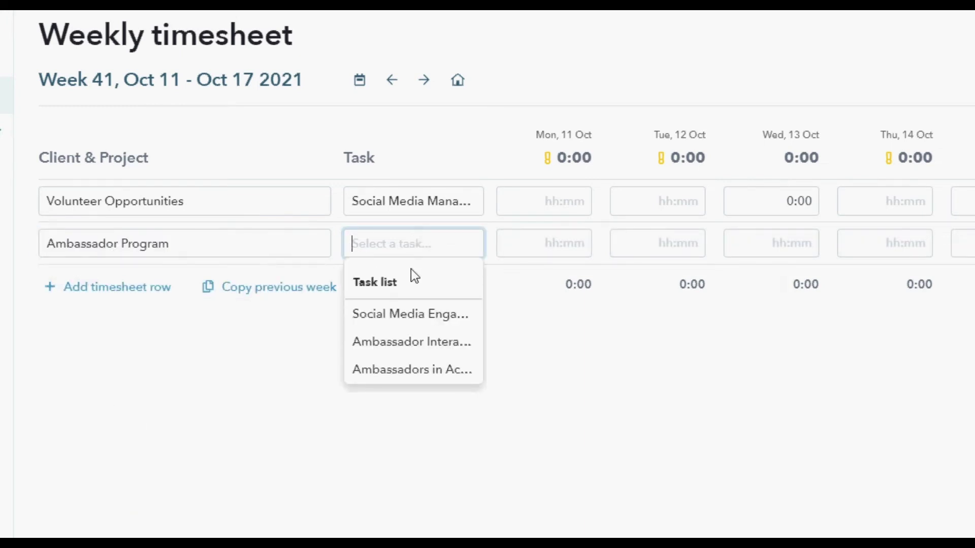
pyautogui.click(418, 342)
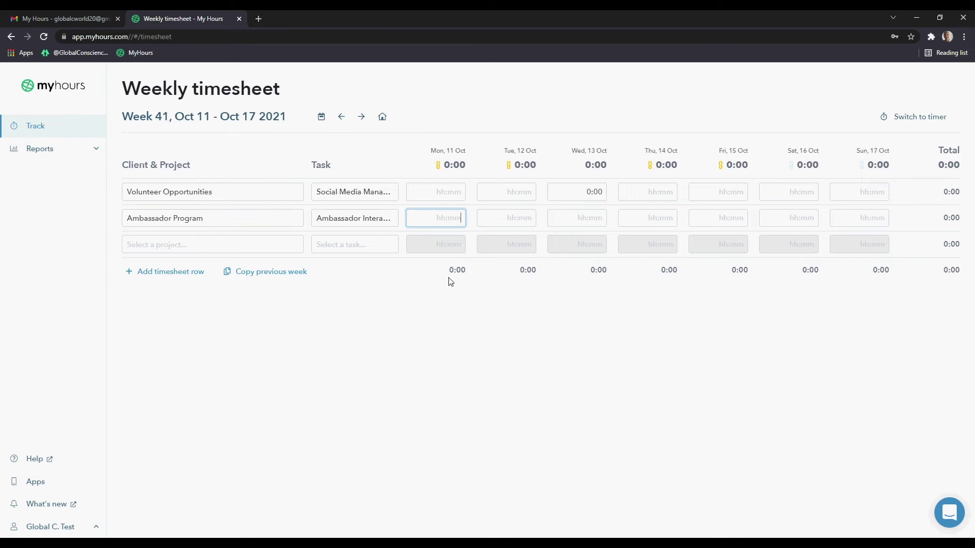
# - Log 1:00 on Monday 11 Oct for both the Volunteer Opportunities and the Ambassador Program rows
pyautogui.click(458, 192)
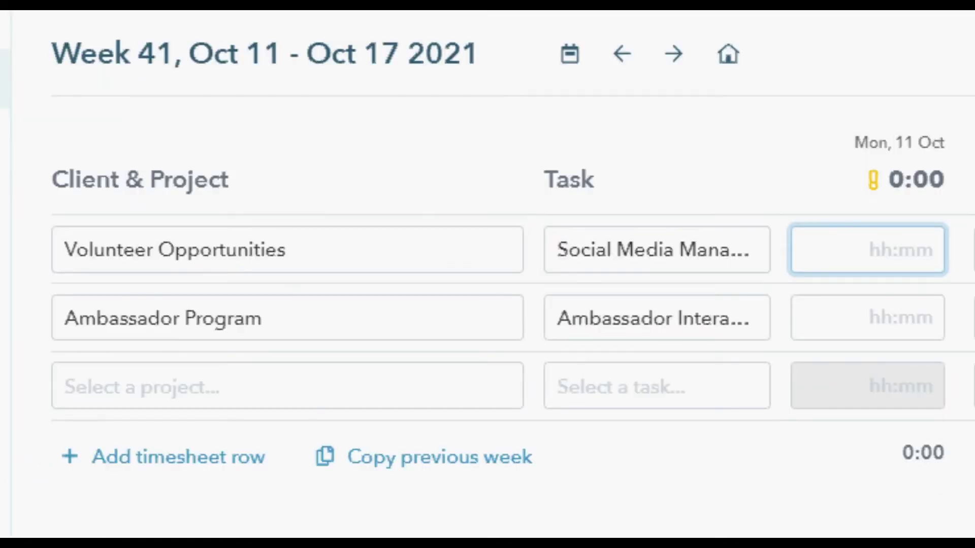
pyautogui.write('1')
pyautogui.press('Return')
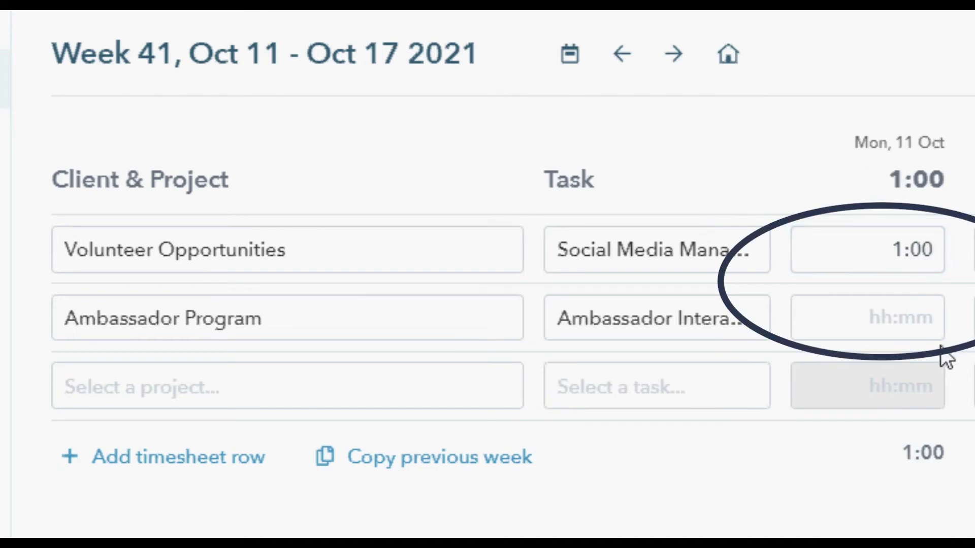
pyautogui.click(903, 320)
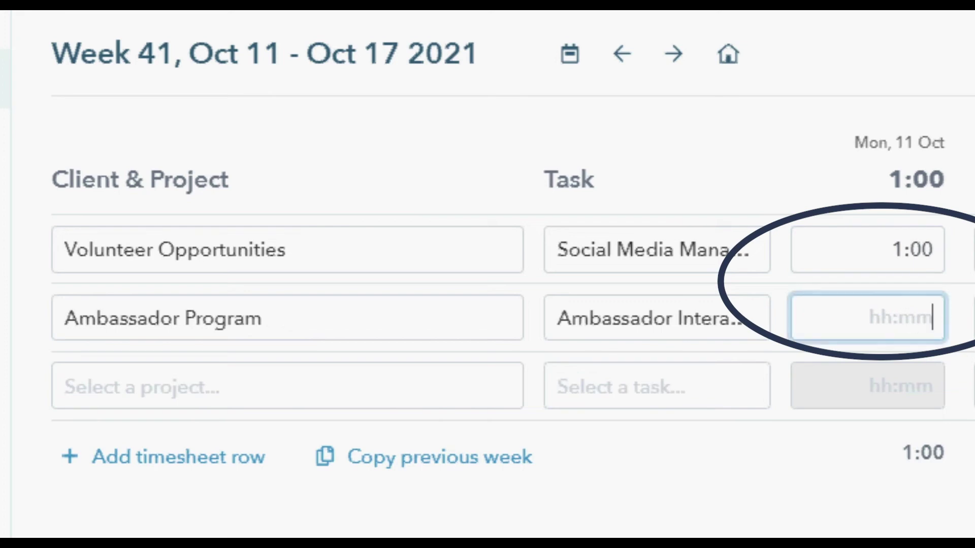
pyautogui.write('1')
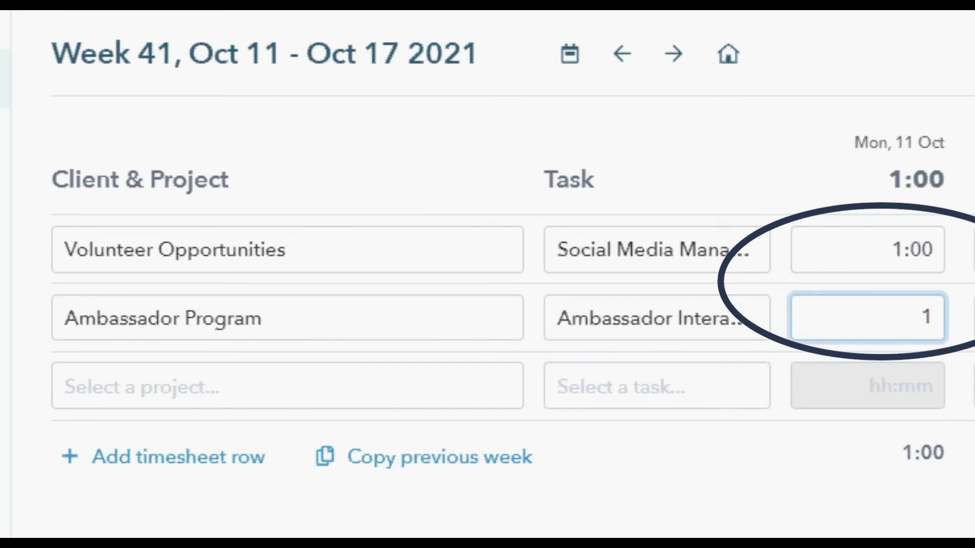
pyautogui.press('Return')
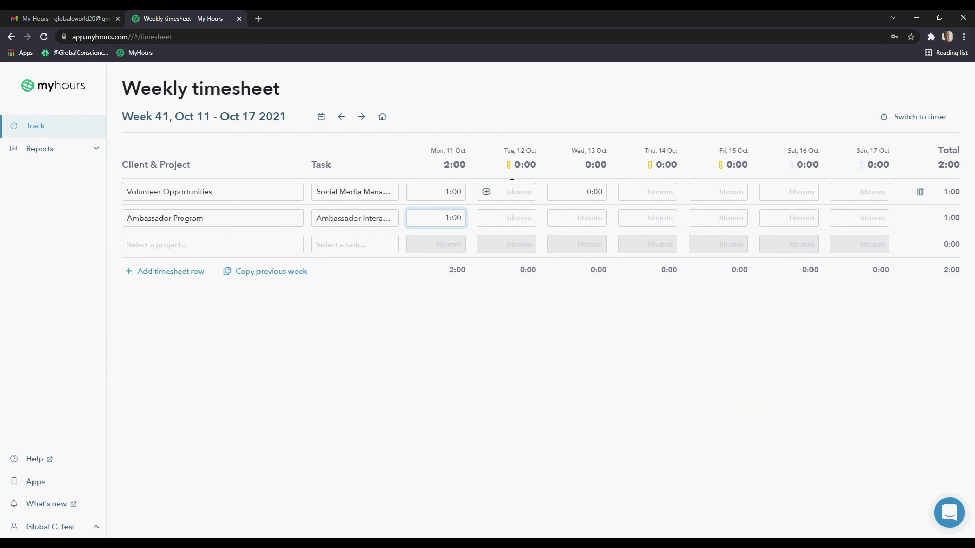
# - Log 0:30 on Tuesday 12 Oct in the Volunteer Opportunities row
pyautogui.click(513, 187)
pyautogui.write('0')
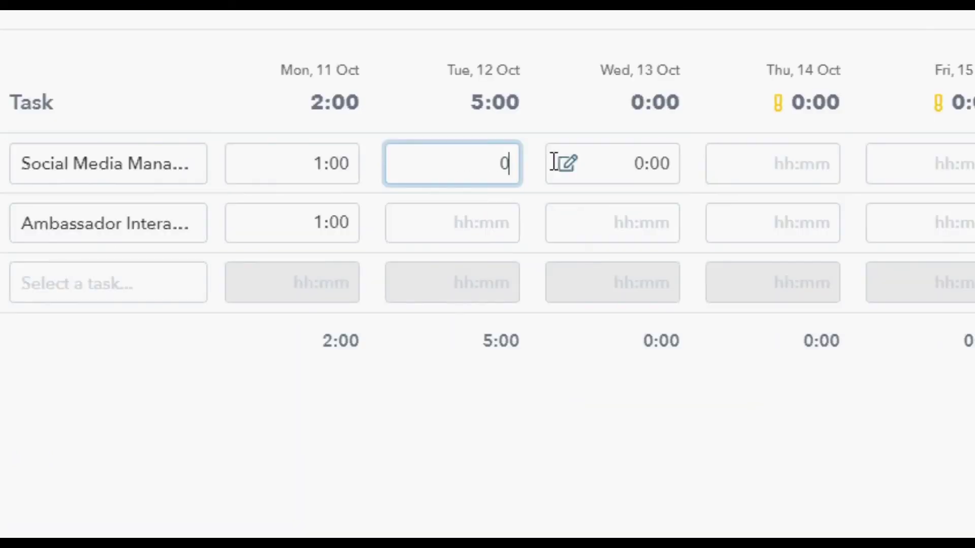
pyautogui.write(':')
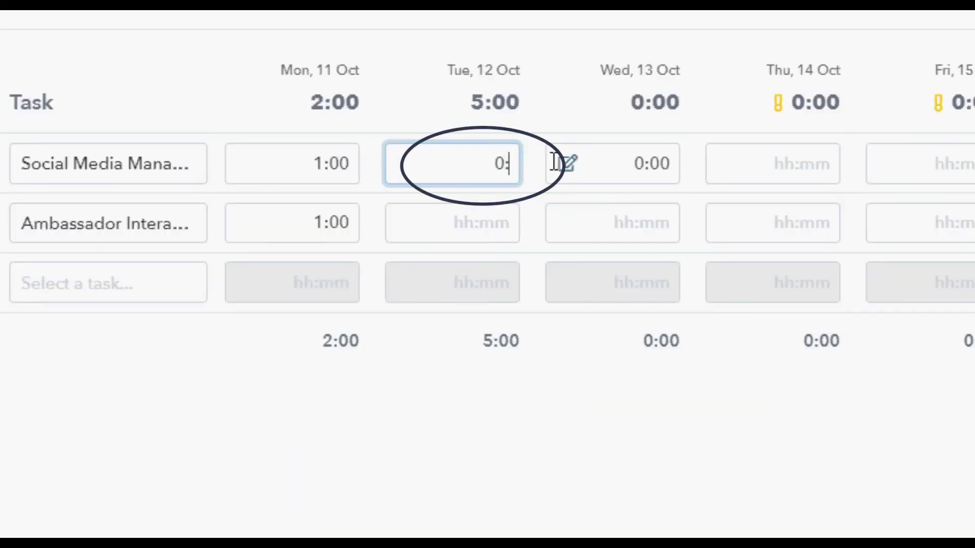
pyautogui.write('30')
pyautogui.click(542, 440)
pyautogui.moveTo(518, 178)
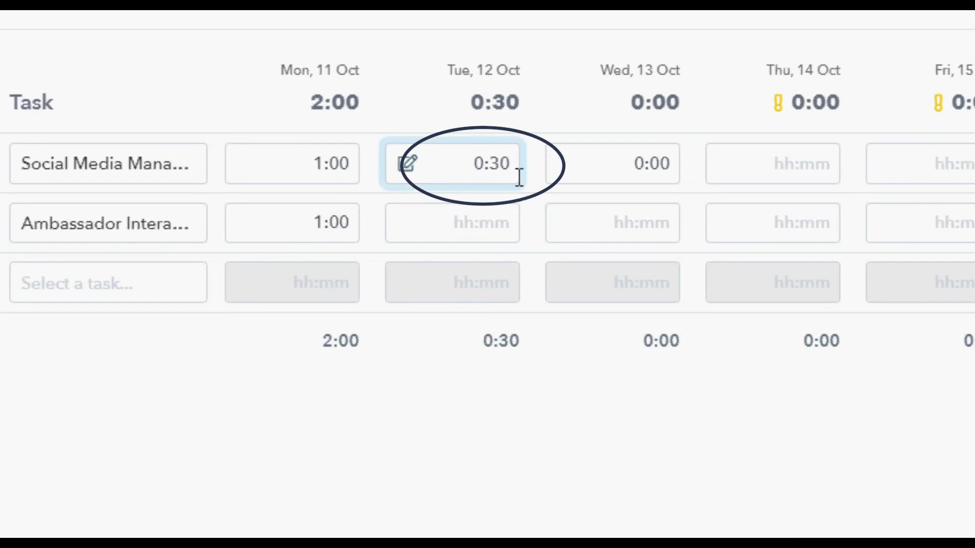
# - Try to log 20 minutes as ":20" on Tuesday 12 Oct in the Ambassador Program row
pyautogui.click(491, 217)
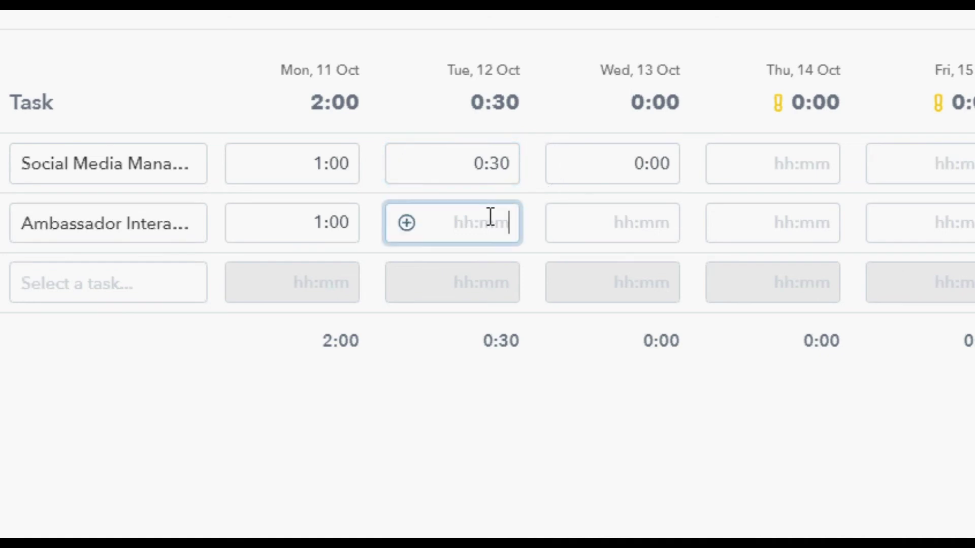
pyautogui.write(':')
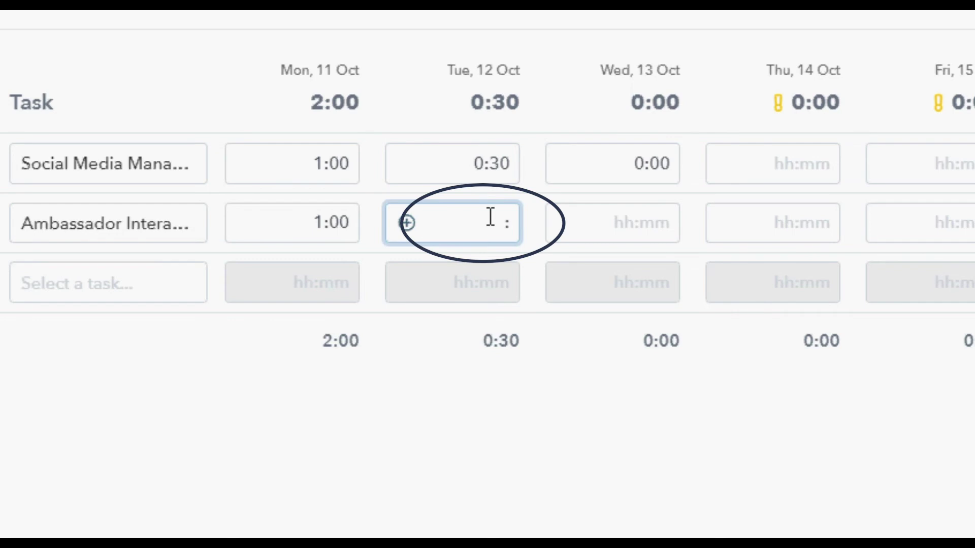
pyautogui.write('20')
pyautogui.click(720, 517)
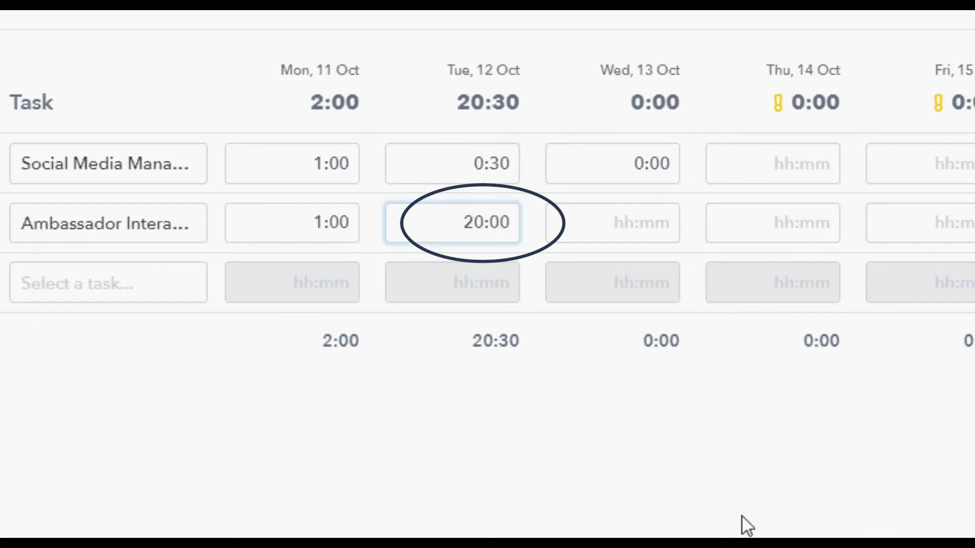
# - Set the Tuesday 12 Oct time in the Ambassador Program row to 0:20
pyautogui.click(505, 222)
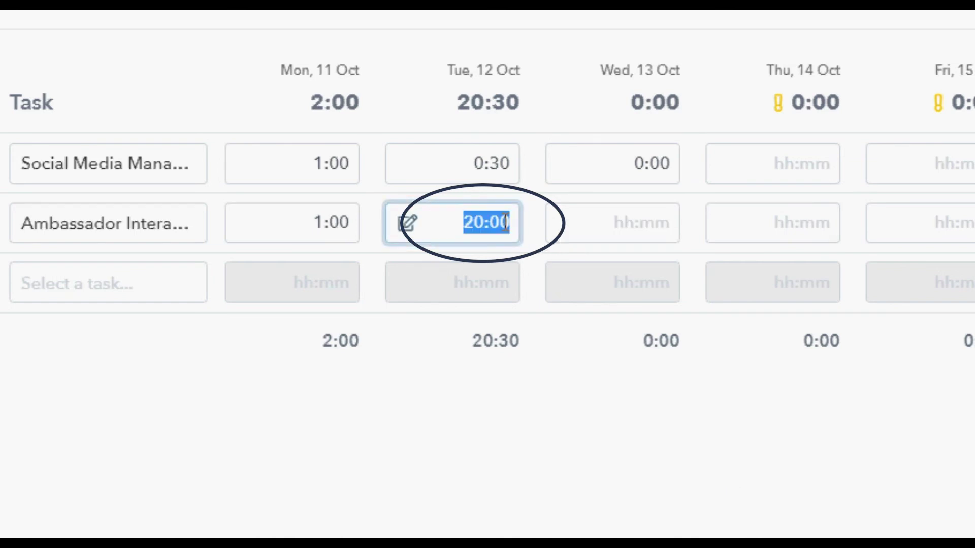
pyautogui.press('BackSpace')
pyautogui.write('0')
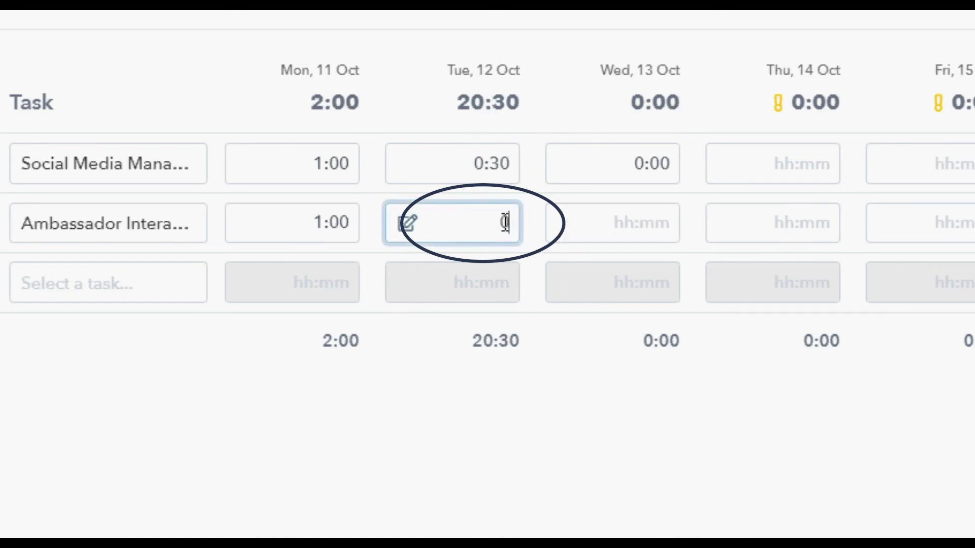
pyautogui.write(':20')
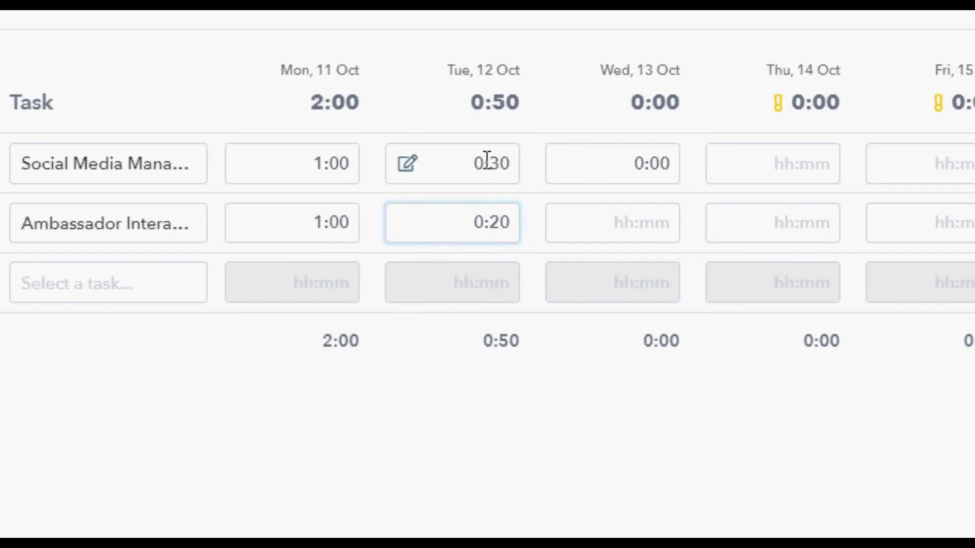
# - Set the Wednesday 13 Oct times to 0:35 for Volunteer Opportunities and 1:00 for Ambassador Program
pyautogui.click(652, 168)
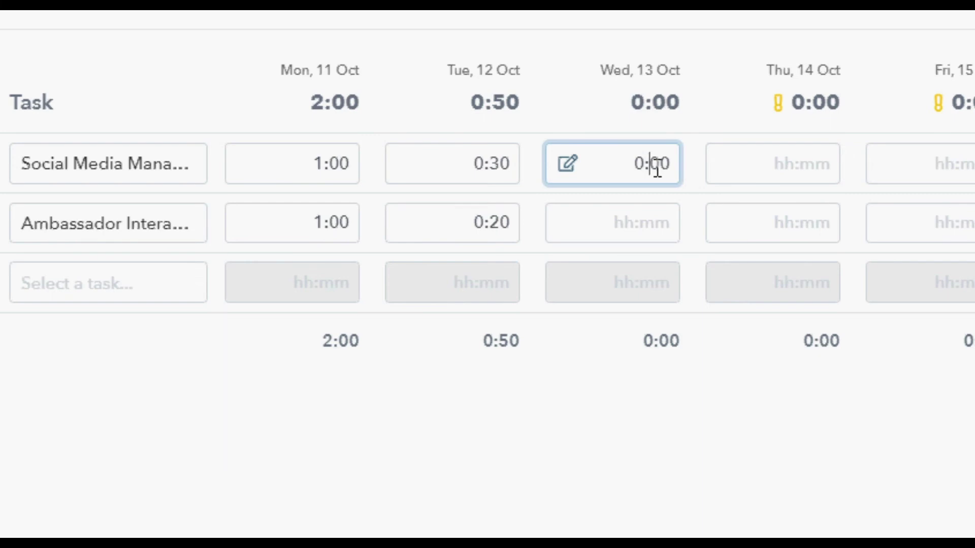
pyautogui.doubleClick(657, 169)
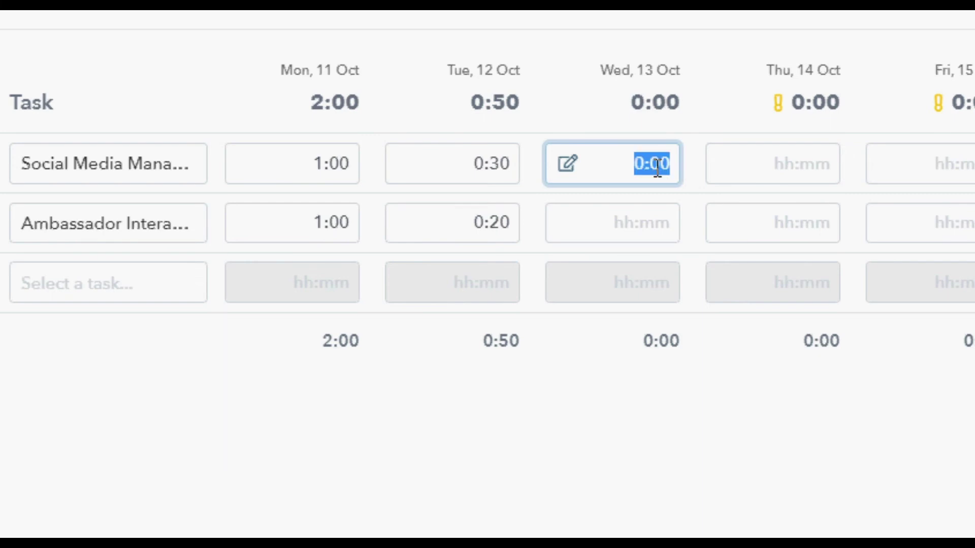
pyautogui.write('0:3')
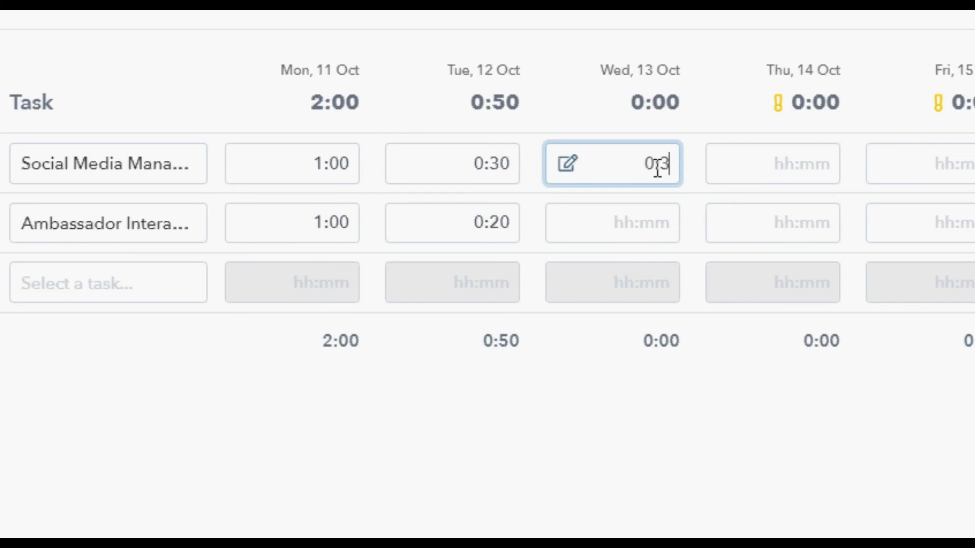
pyautogui.write('5')
pyautogui.click(647, 222)
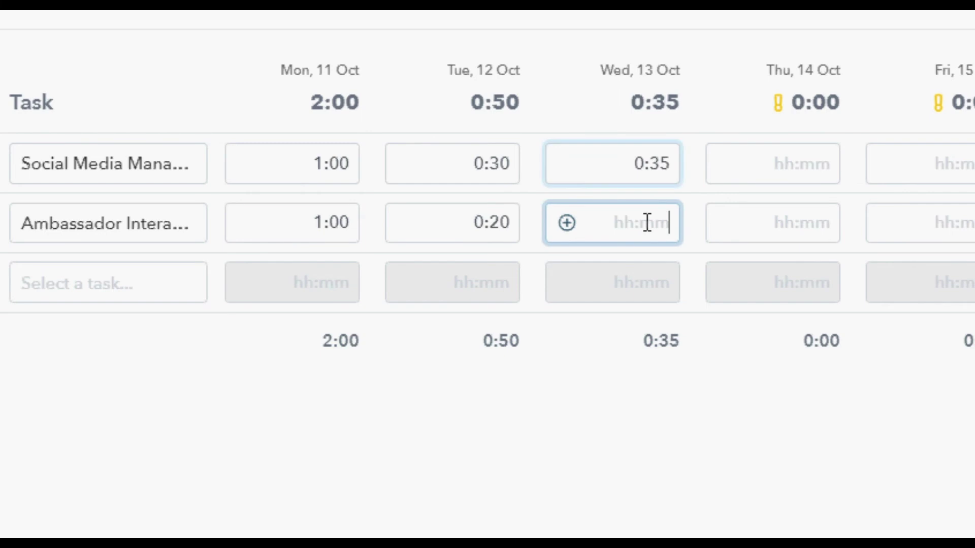
pyautogui.write('1')
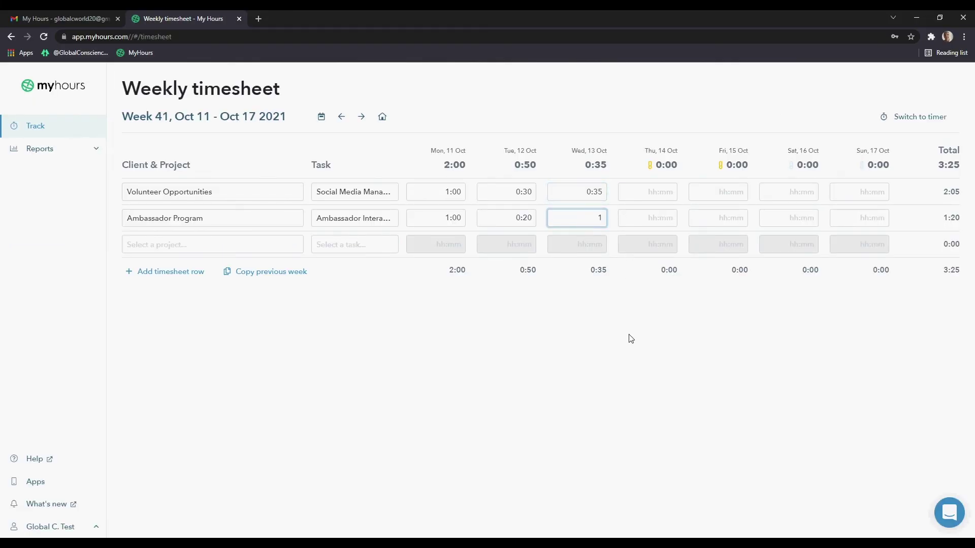
pyautogui.press('Return')
pyautogui.click(625, 346)
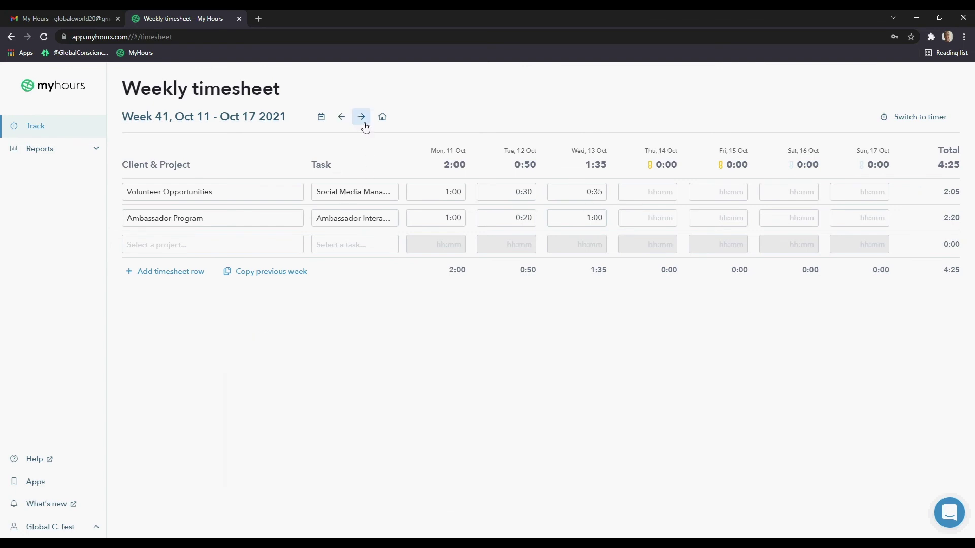
# - Copy the previous week's projects and tasks into week 42 and log 1:00 for Ambassador Program on Monday 18 Oct
pyautogui.click(363, 124)
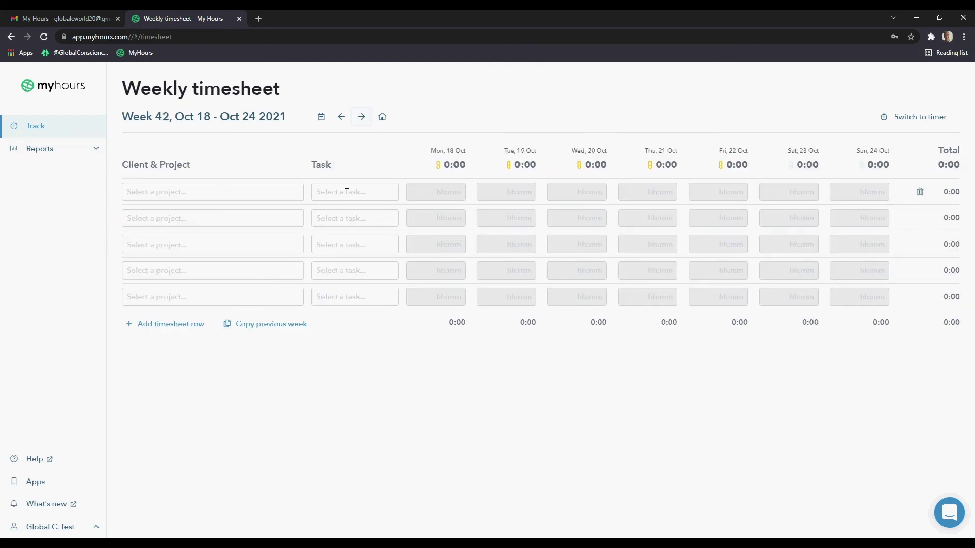
pyautogui.click(270, 331)
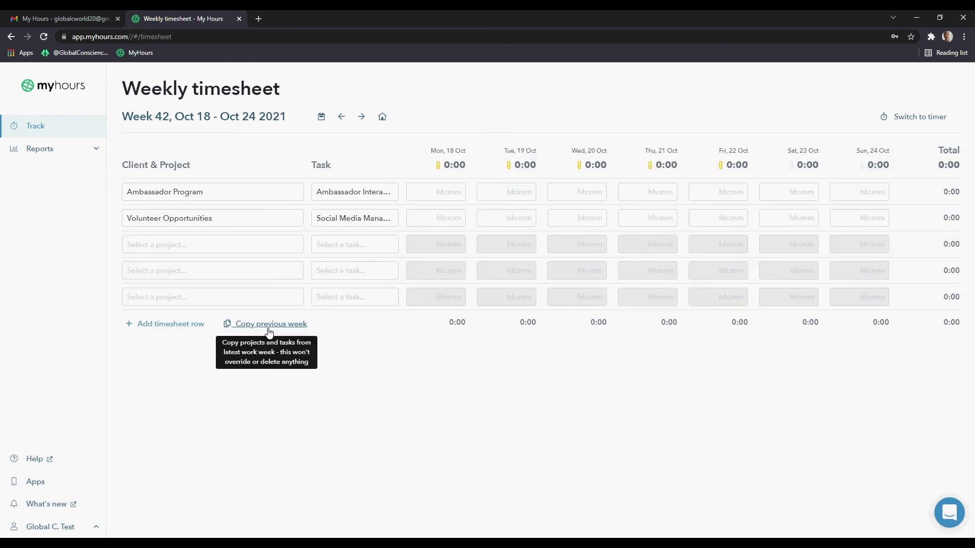
pyautogui.click(439, 193)
pyautogui.write('1:00')
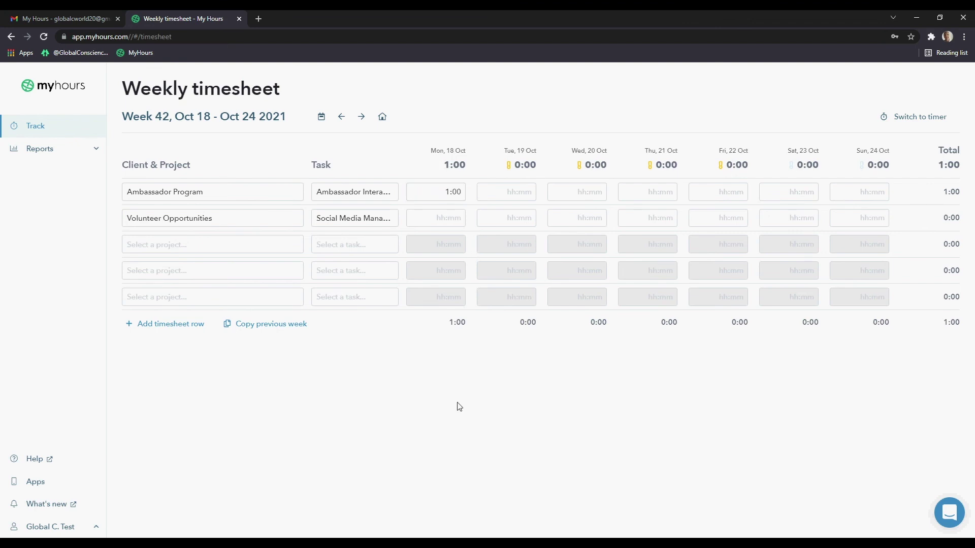
# - Log 1:00 on Tuesday 19 Oct in the Volunteer Opportunities row of week 42
pyautogui.click(507, 218)
pyautogui.write('1')
pyautogui.click(562, 395)
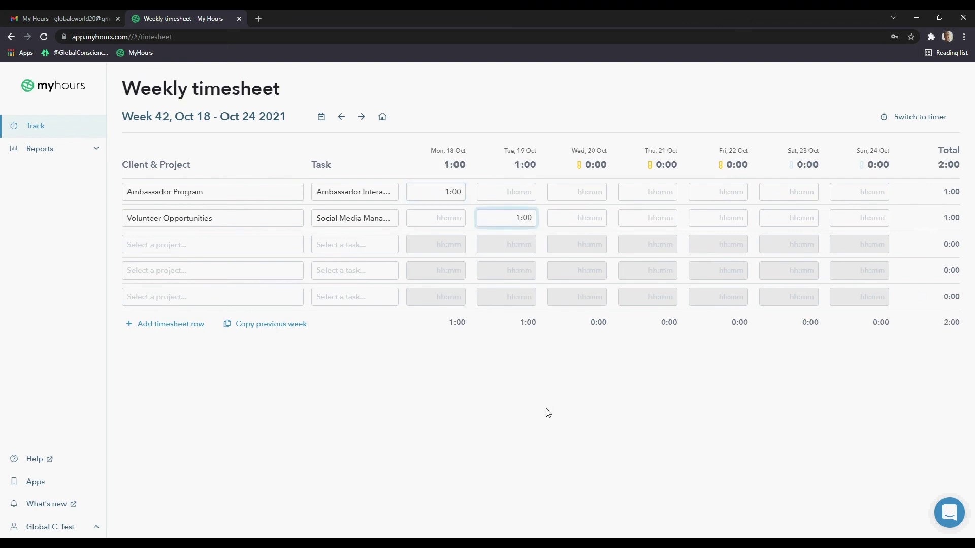
# - Switch the tracking page from the weekly timesheet back to the timer view and start a new time log for today
pyautogui.click(41, 127)
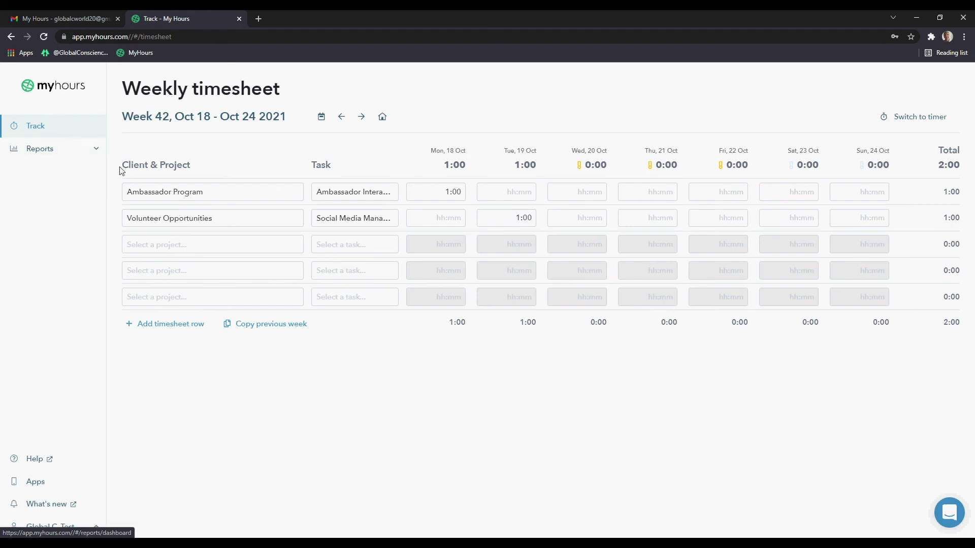
pyautogui.click(911, 122)
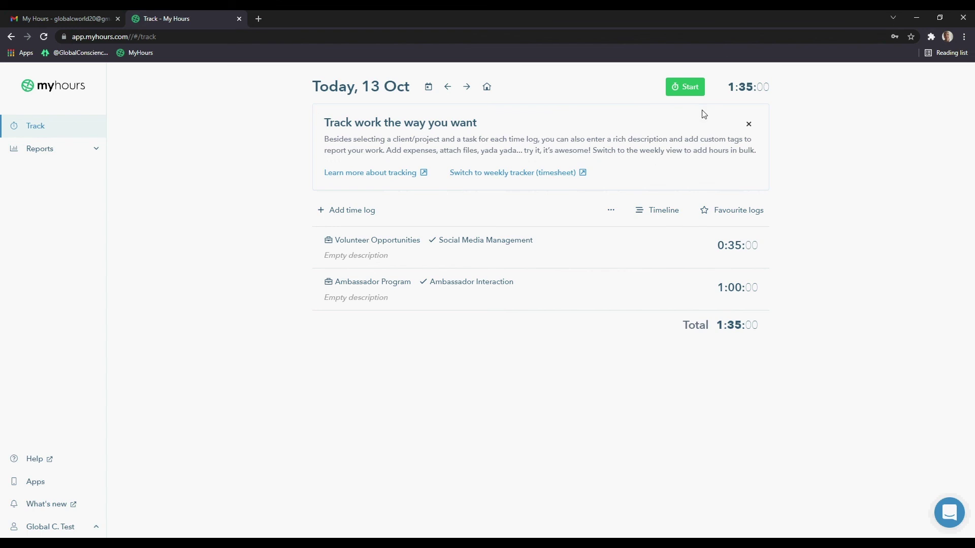
pyautogui.click(688, 89)
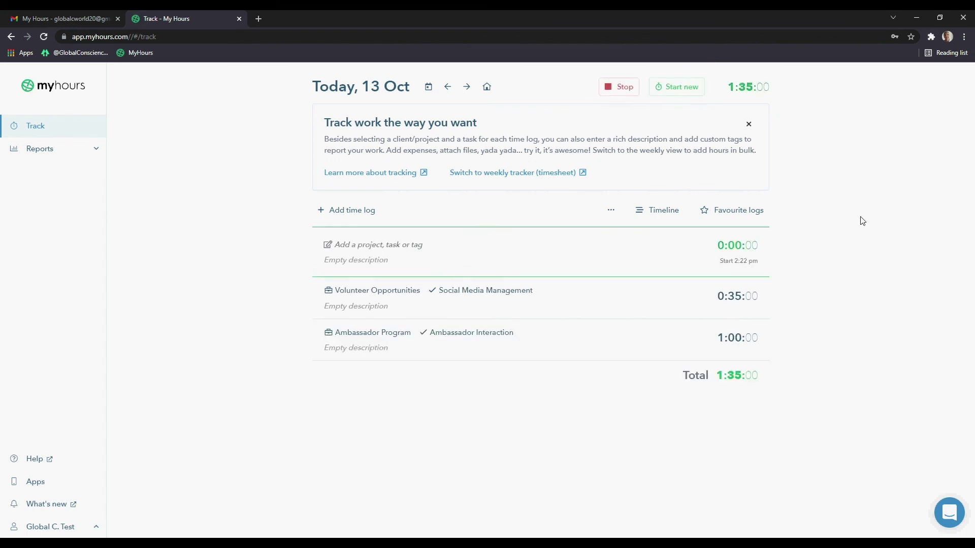